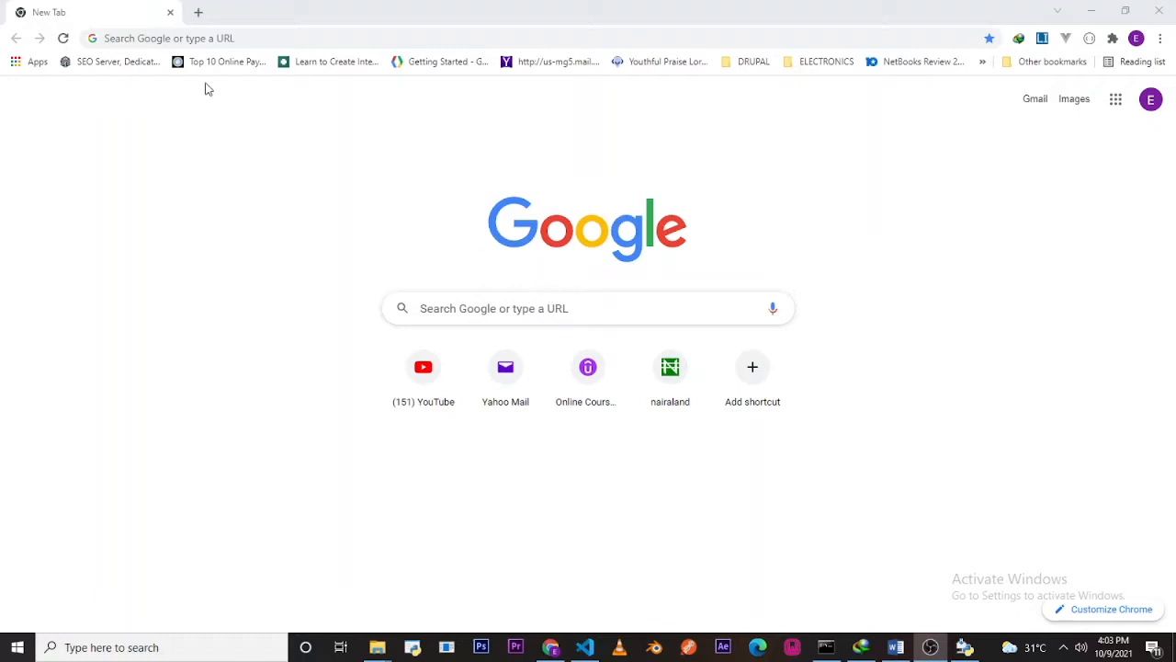
Go to the python.org website
click(170, 37)
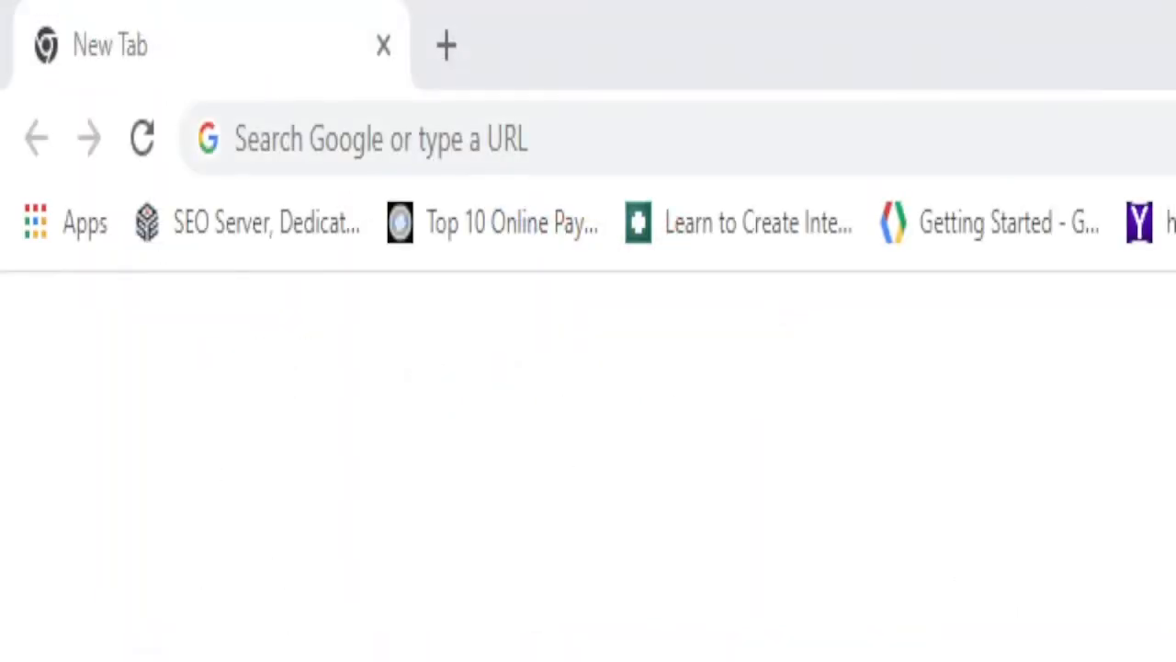
click(494, 119)
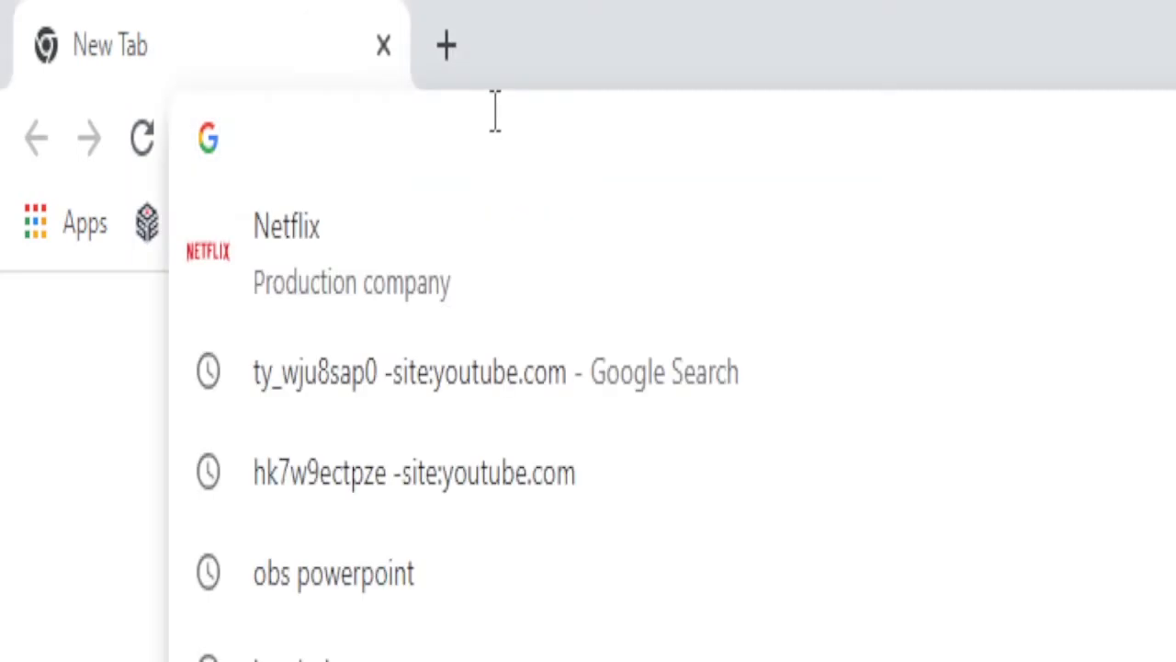
text(python.org)
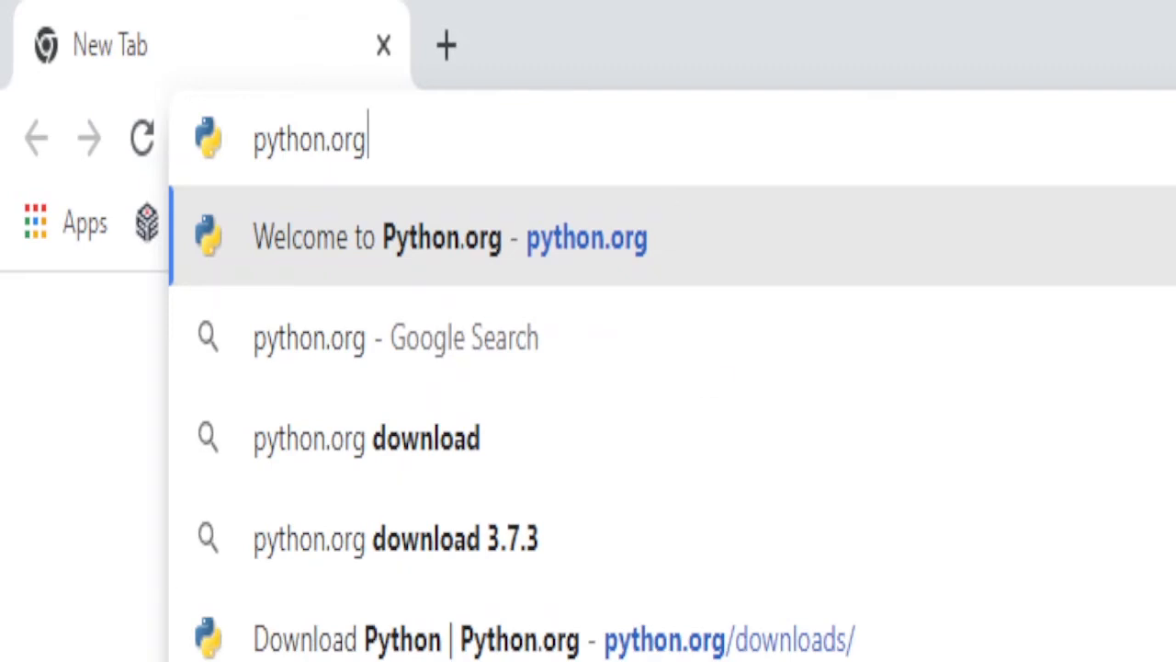
key(Return)
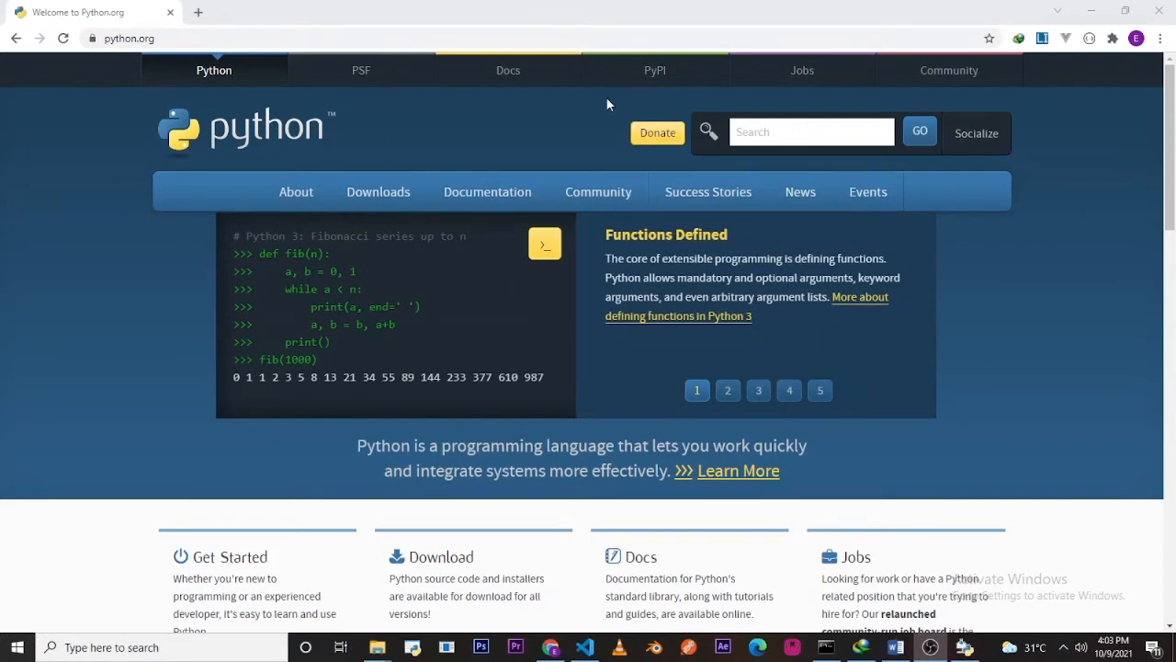
Read the Windows compatibility note in the site's download options and open the page for all Python releases
mouse_move(369, 193)
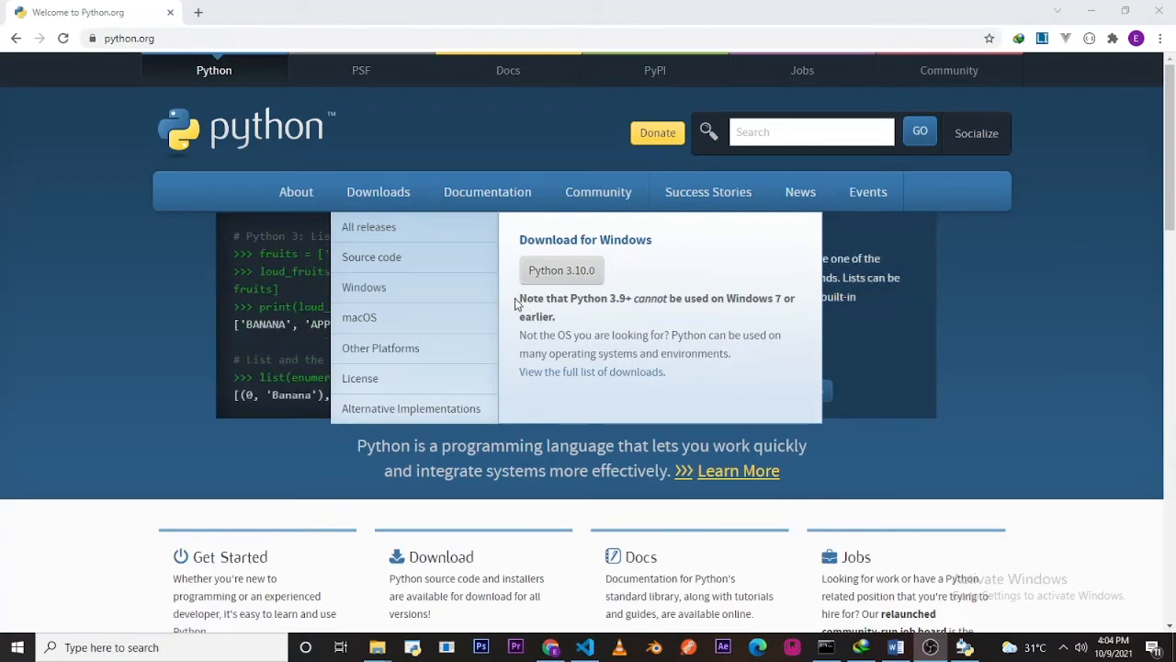
drag(521, 300, 567, 328)
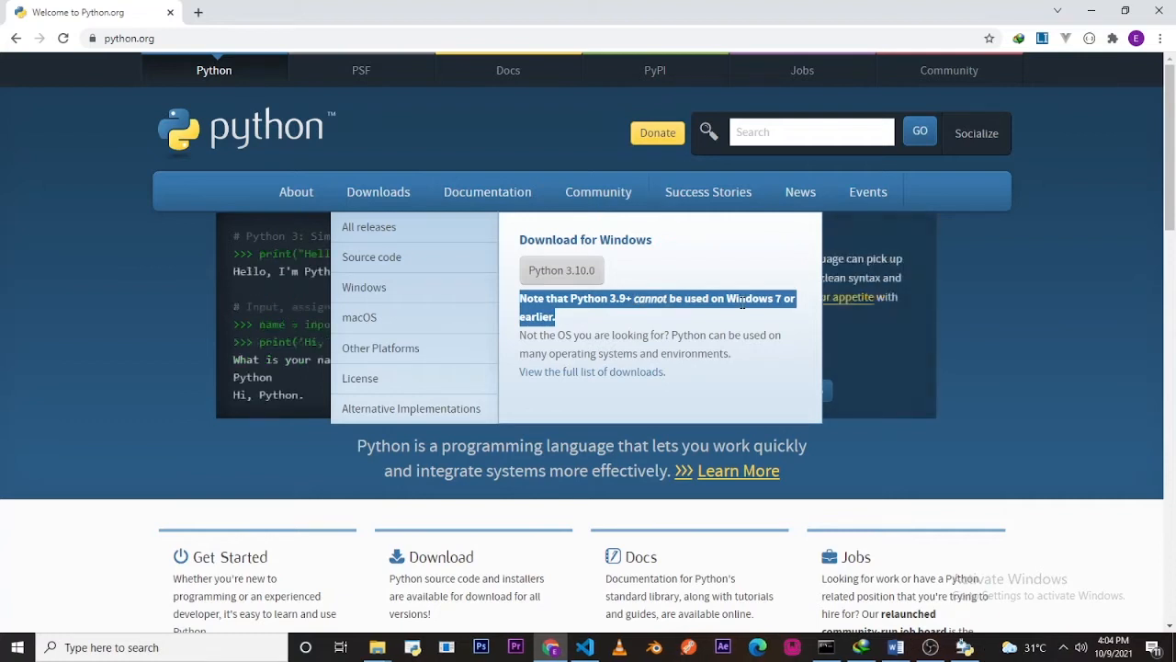
click(646, 321)
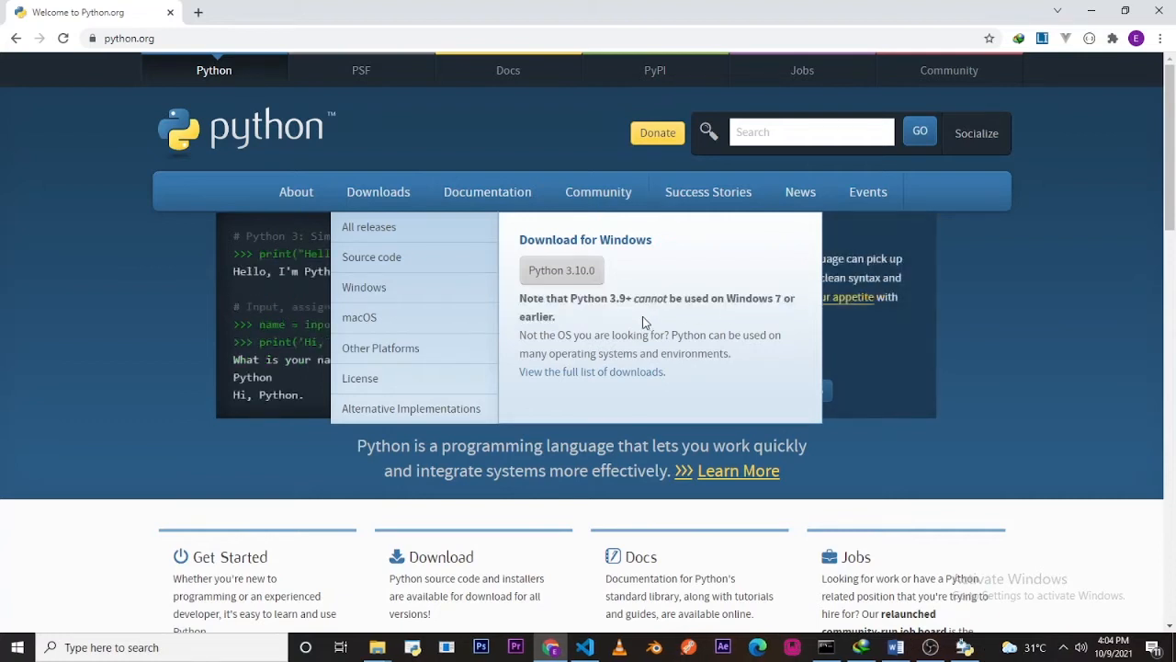
click(455, 243)
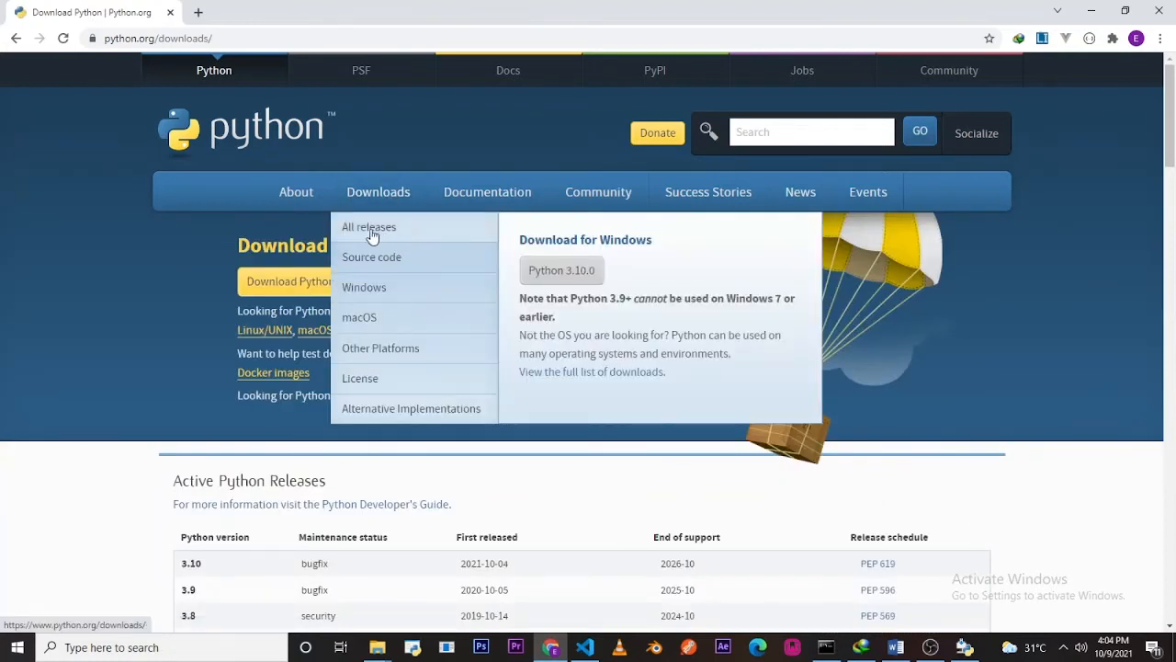
click(381, 235)
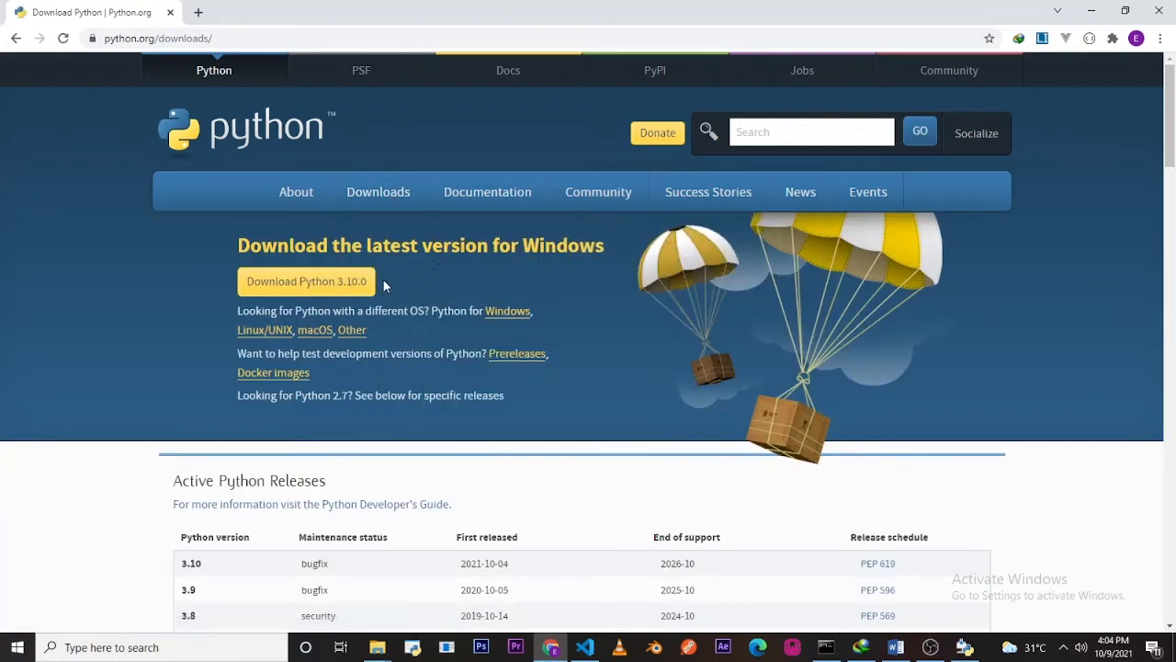
Examine the active Python releases, the specific release versions and the available download categories
scroll(384, 279, down, 3)
scroll(388, 280, down, 2)
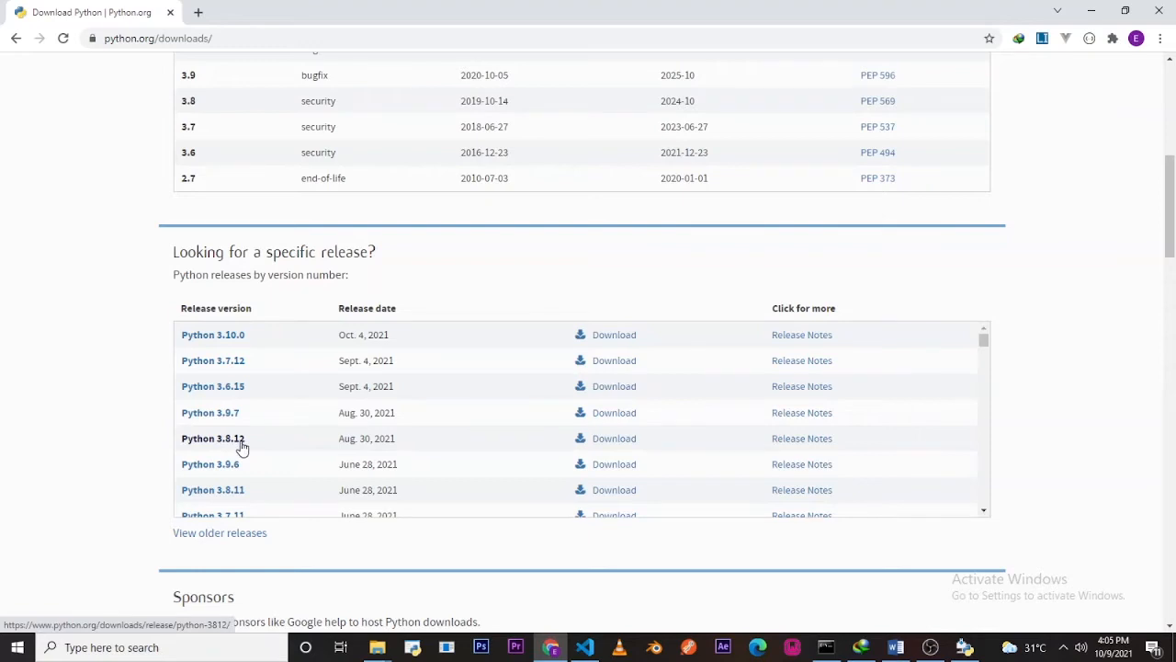
scroll(240, 447, up, 5)
mouse_move(363, 193)
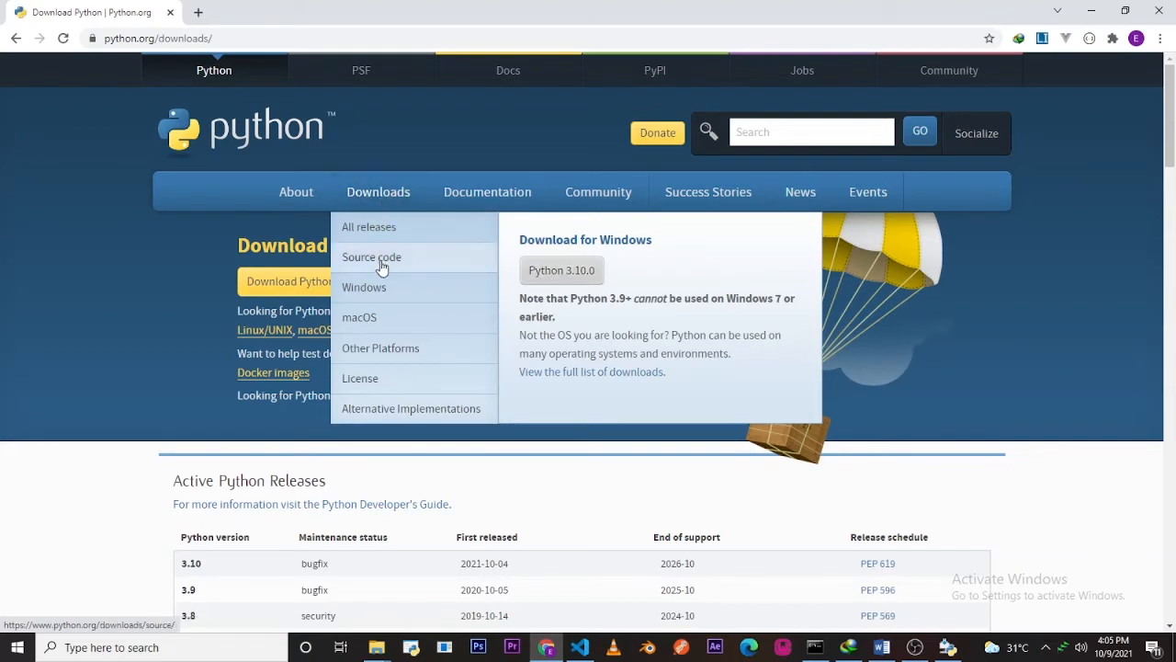
scroll(399, 296, down, 5)
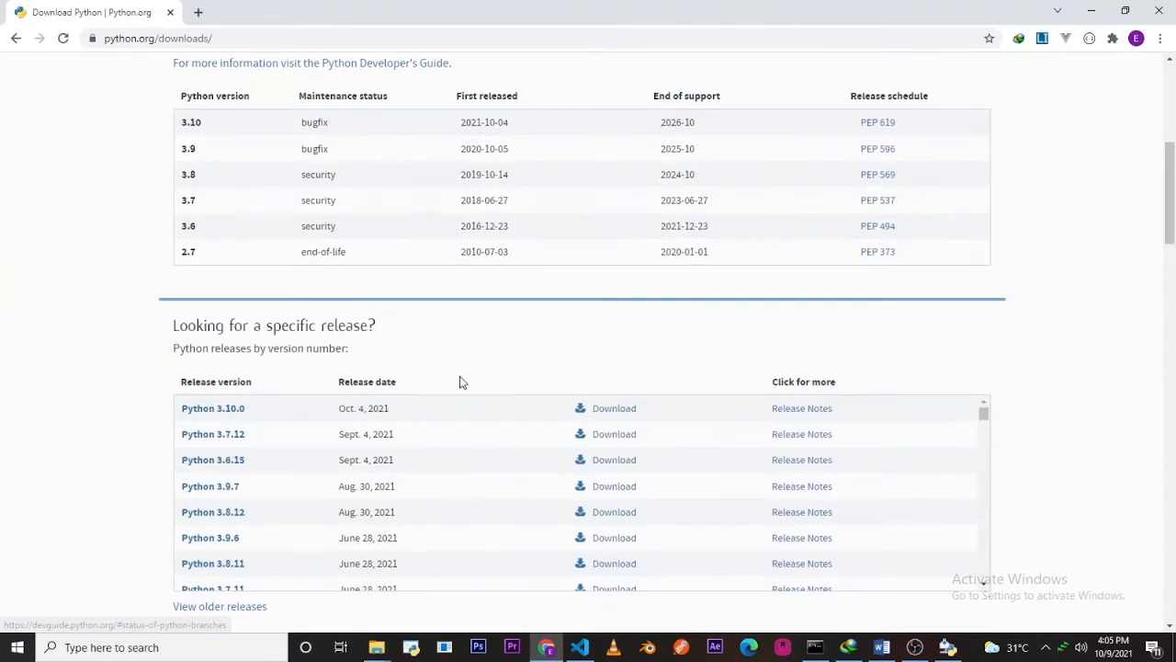
scroll(481, 413, down, 2)
scroll(496, 482, up, 2)
scroll(632, 419, up, 5)
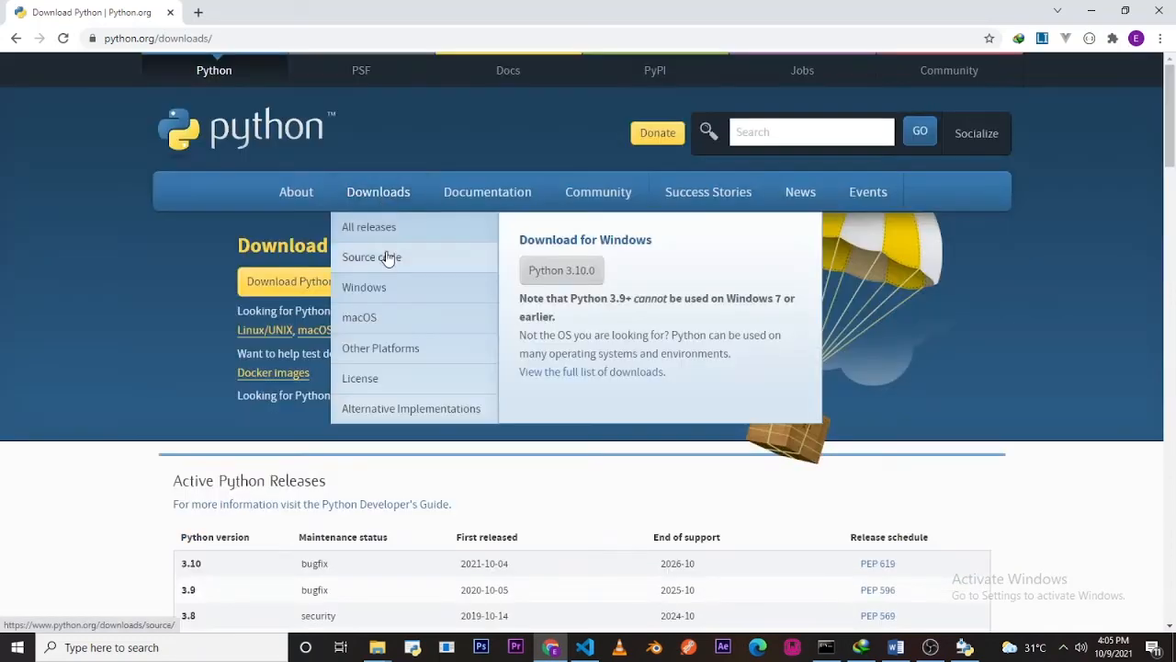
Cancel the duplicate Python 3.10.0 download and locate the existing python-3.10.0-amd64.exe in its folder through Internet Download Manager
click(563, 278)
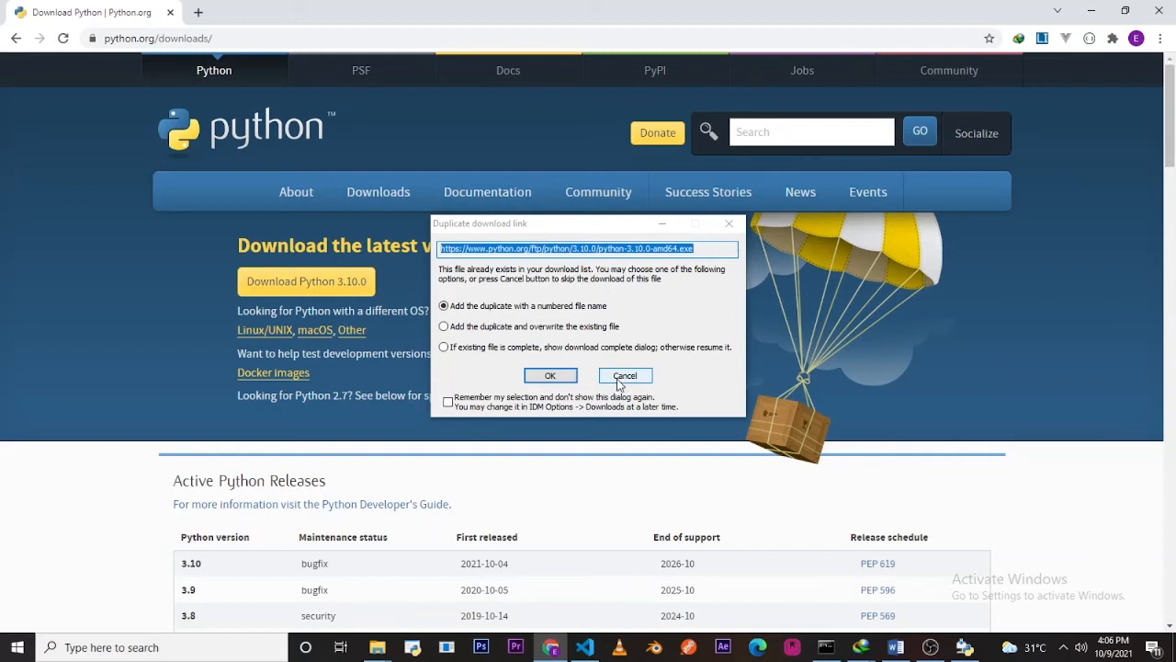
click(623, 377)
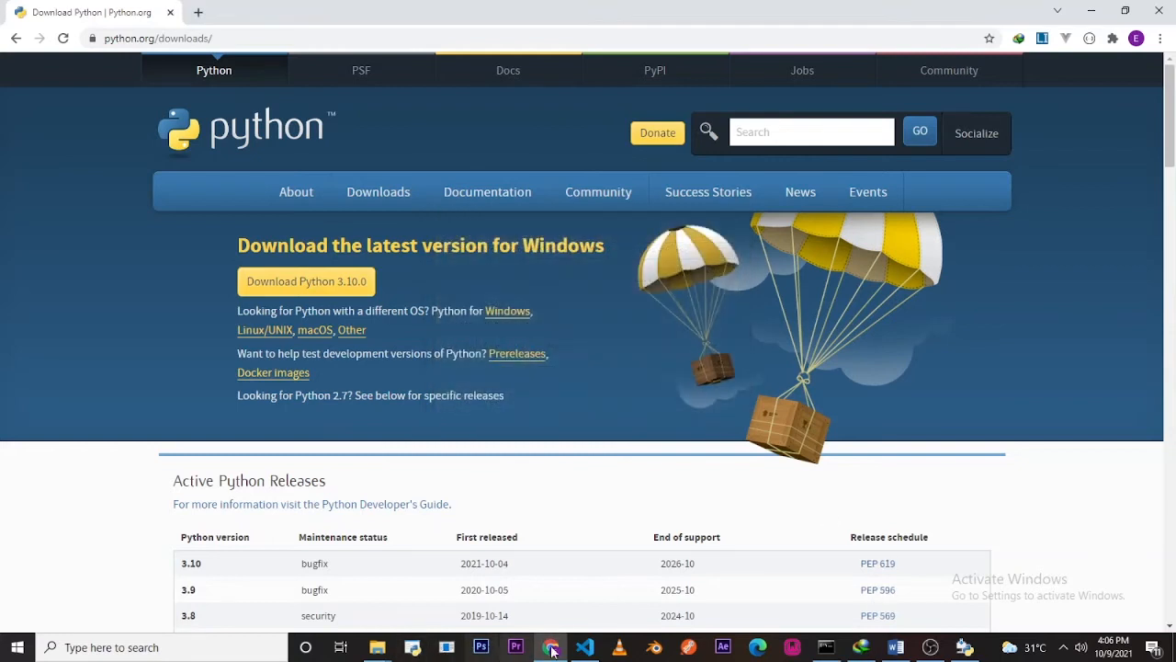
click(861, 649)
click(619, 512)
right_click(619, 512)
click(685, 293)
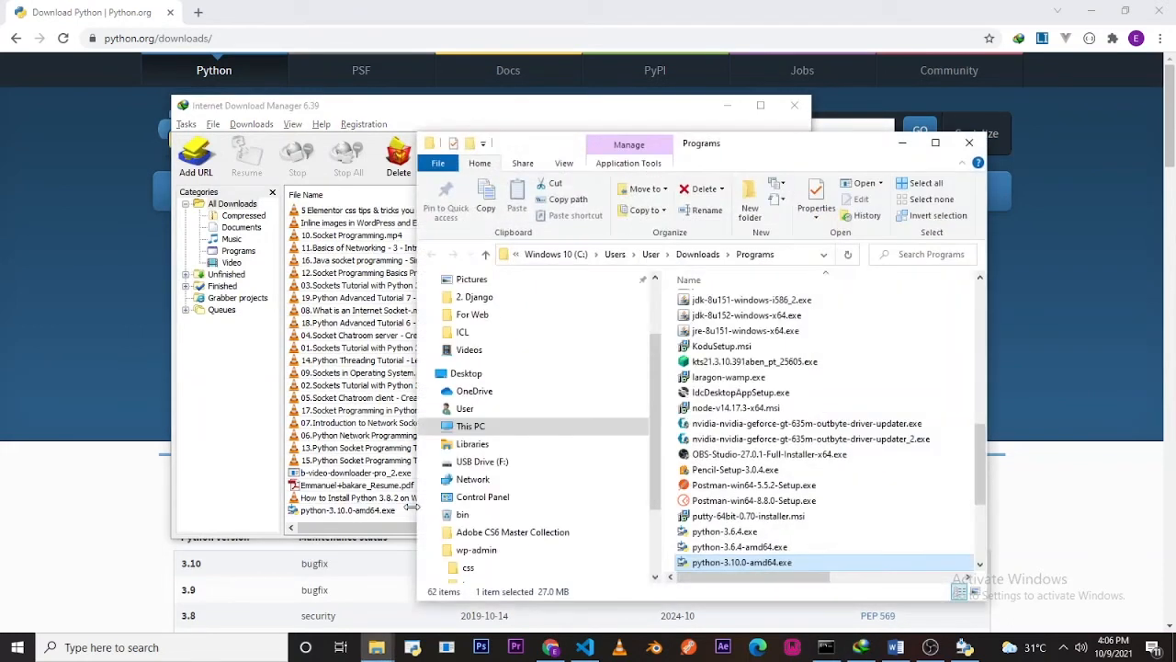
click(727, 106)
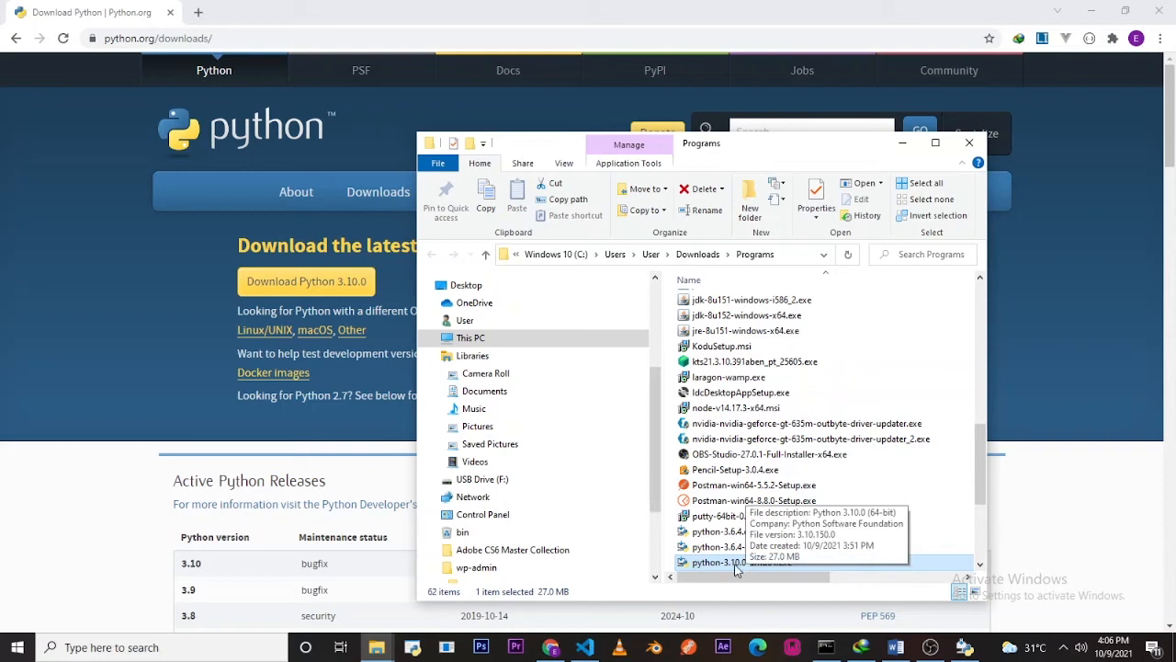
Run python-3.10.0-amd64.exe, choose to add Python 3.10 to PATH, and continue a customized installation with all optional features selected
double_click(688, 562)
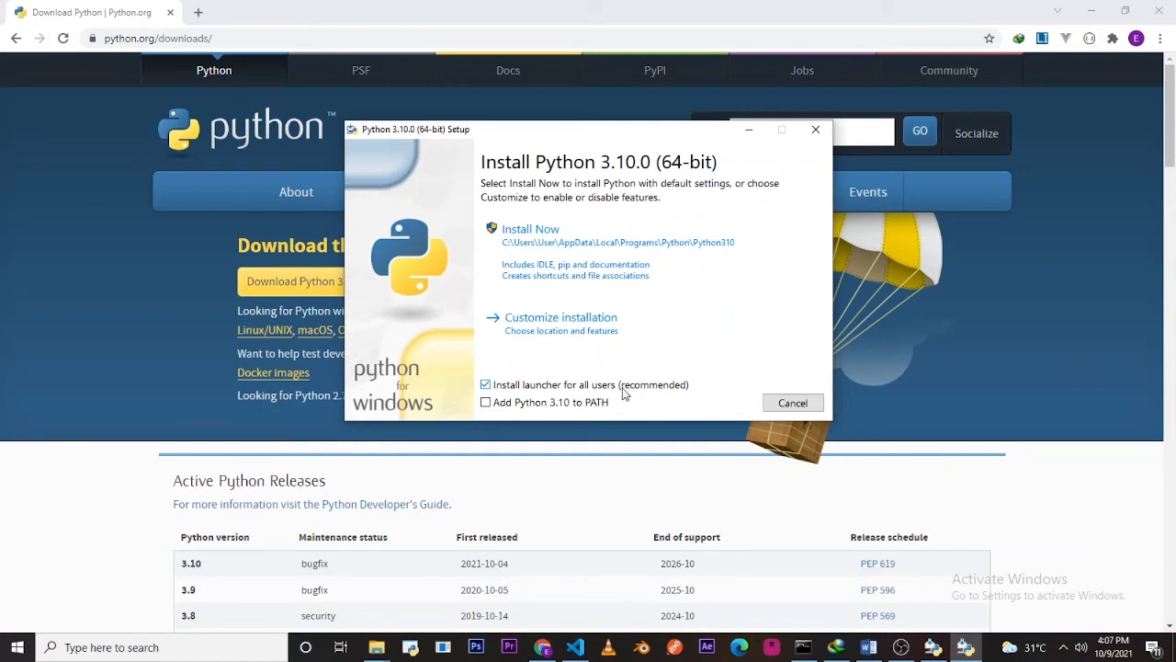
click(486, 404)
click(551, 323)
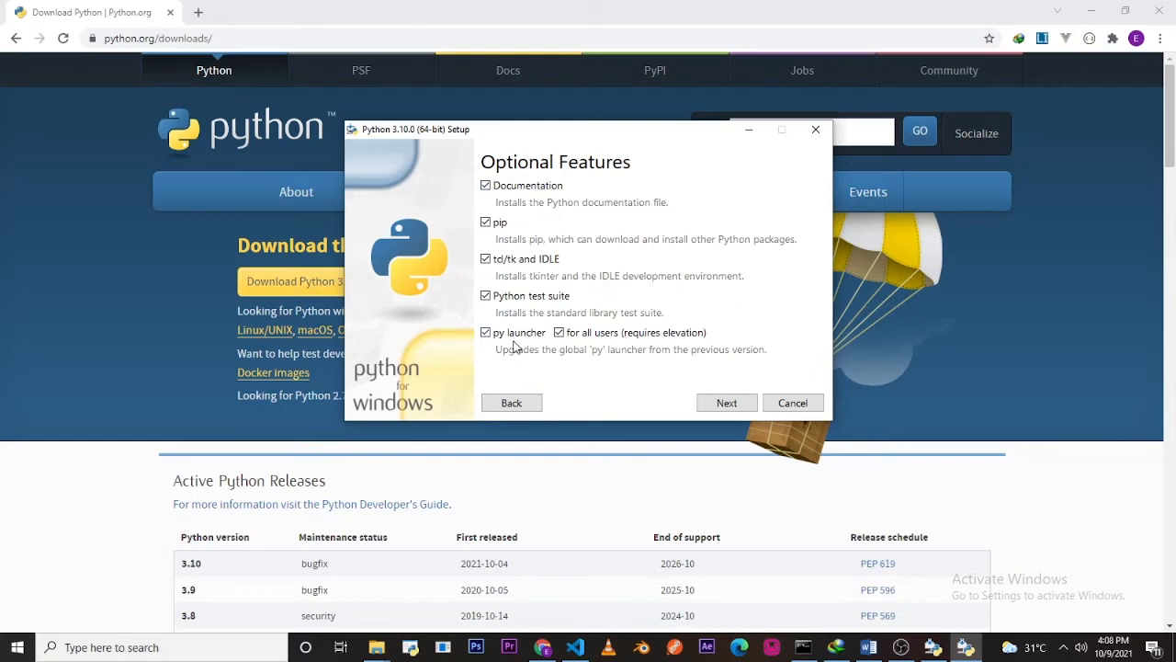
click(726, 404)
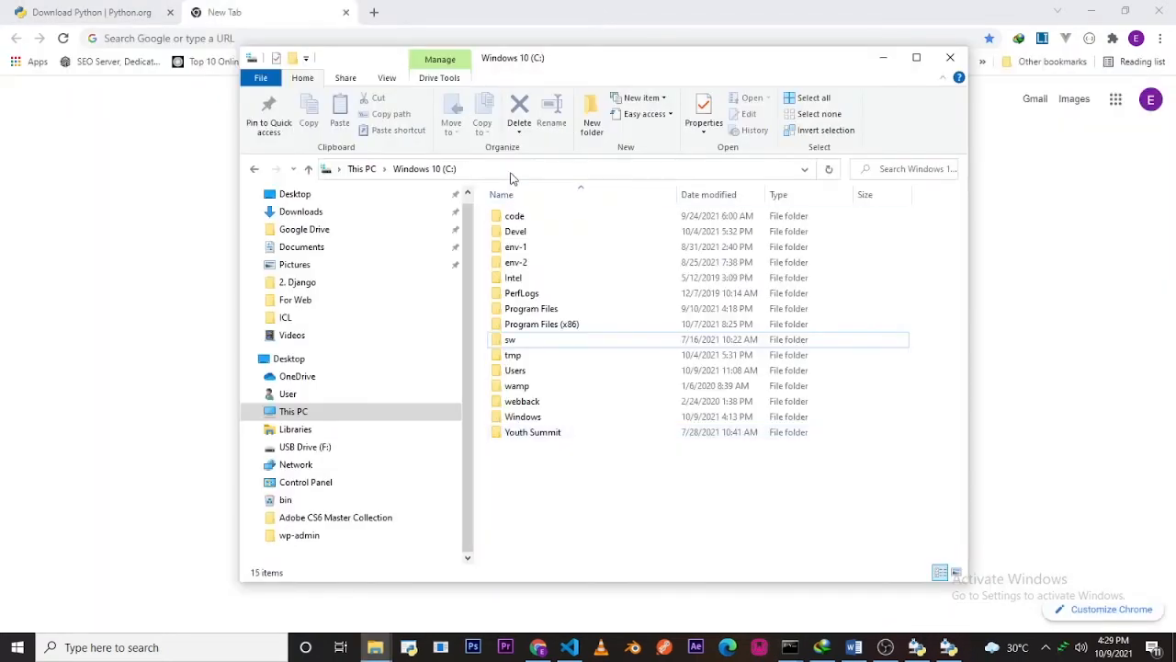
Create a folder named Python on the C: drive
click(592, 124)
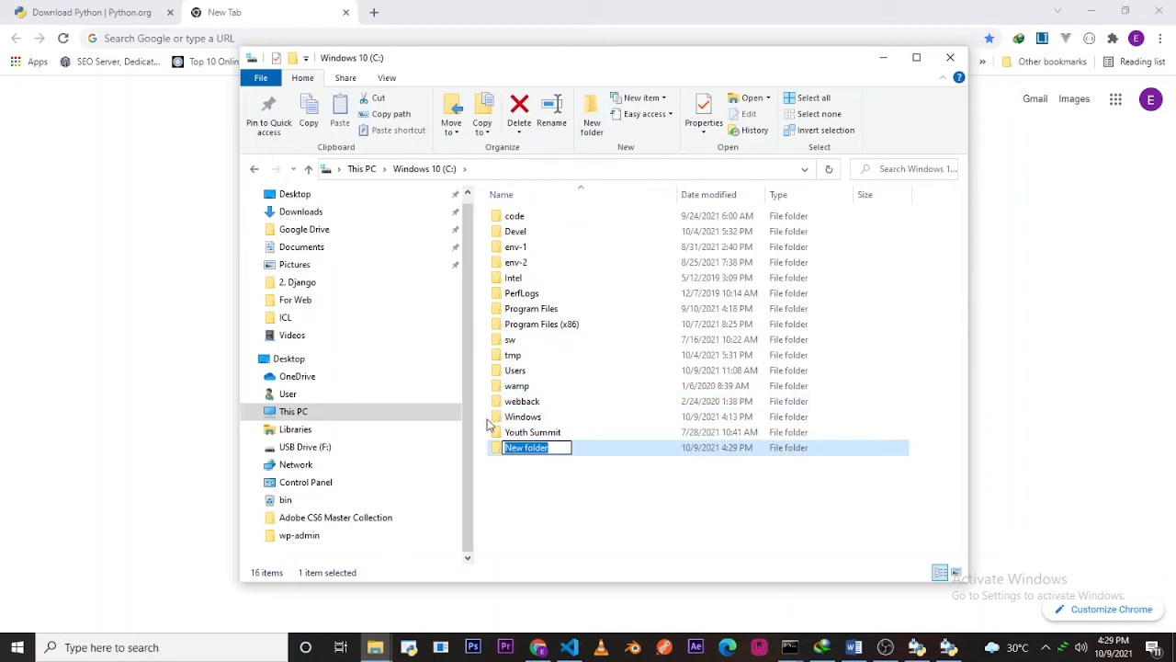
text(Python)
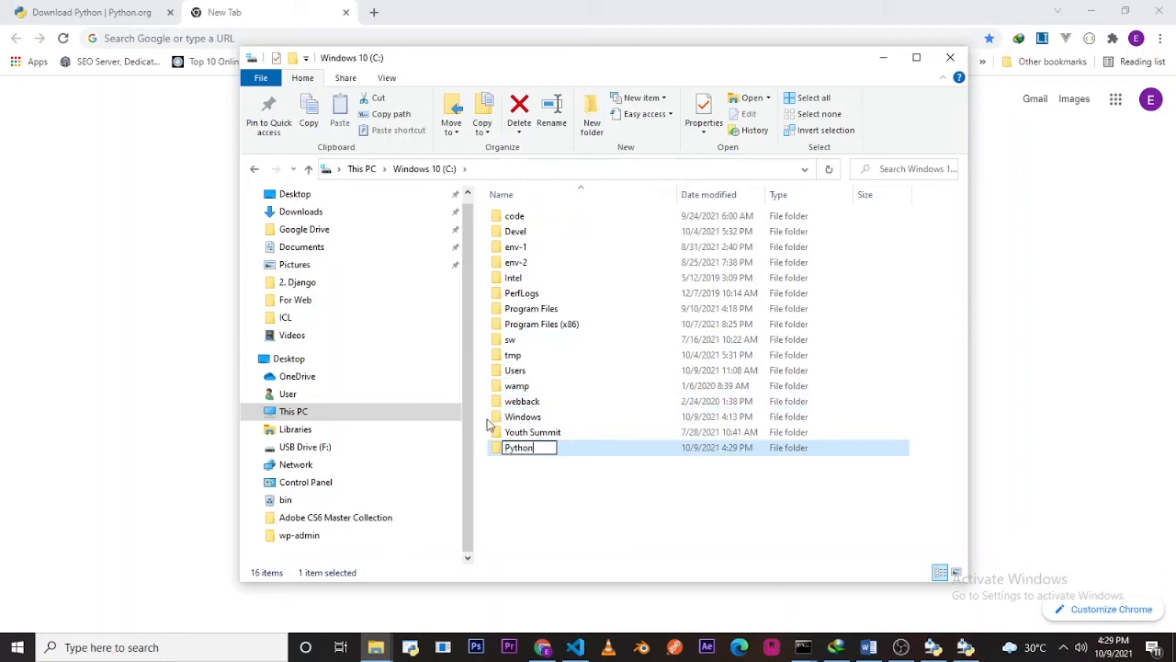
key(Return)
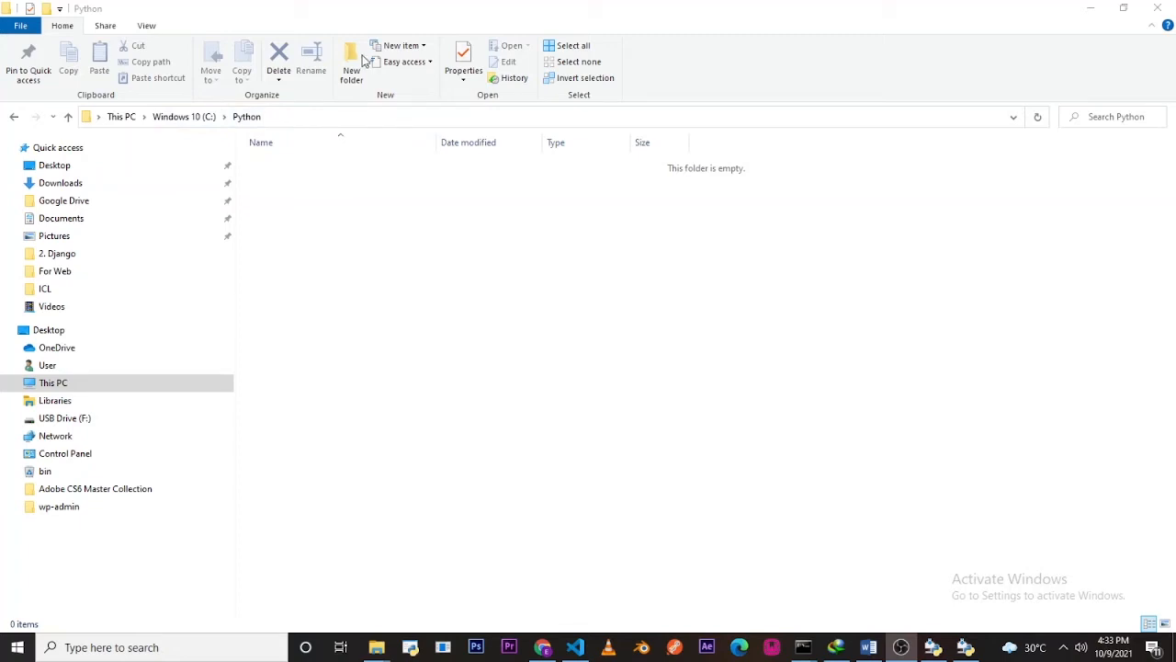
Create a subfolder named Python3.10 inside C:\Python
click(359, 68)
click(359, 68)
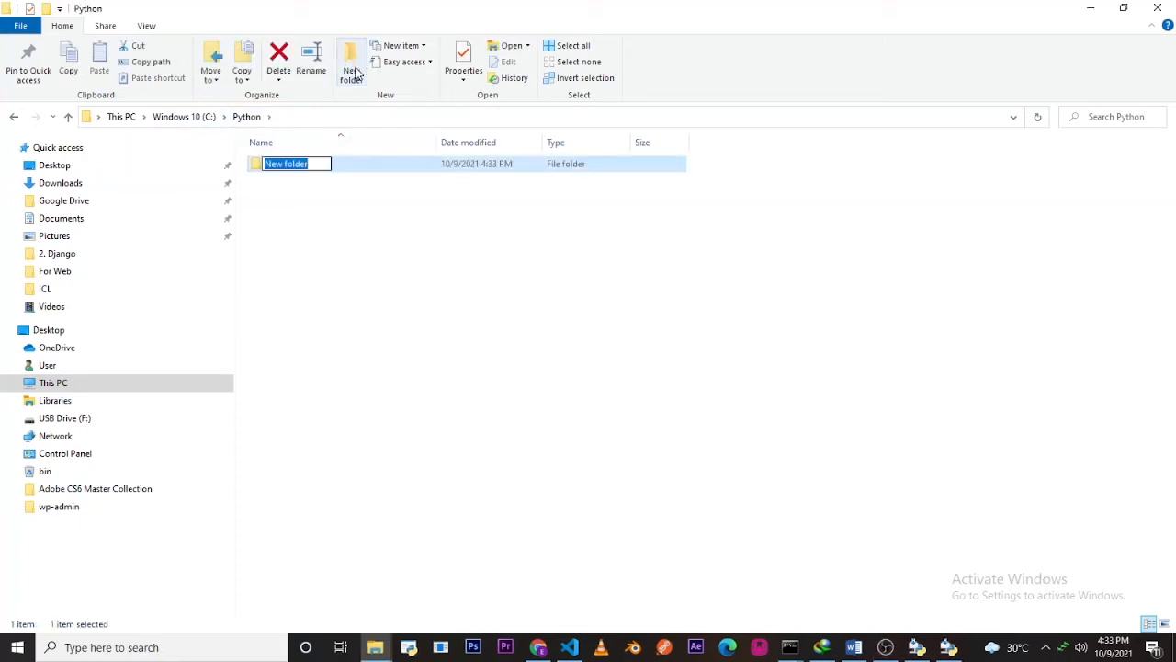
text(Pyt)
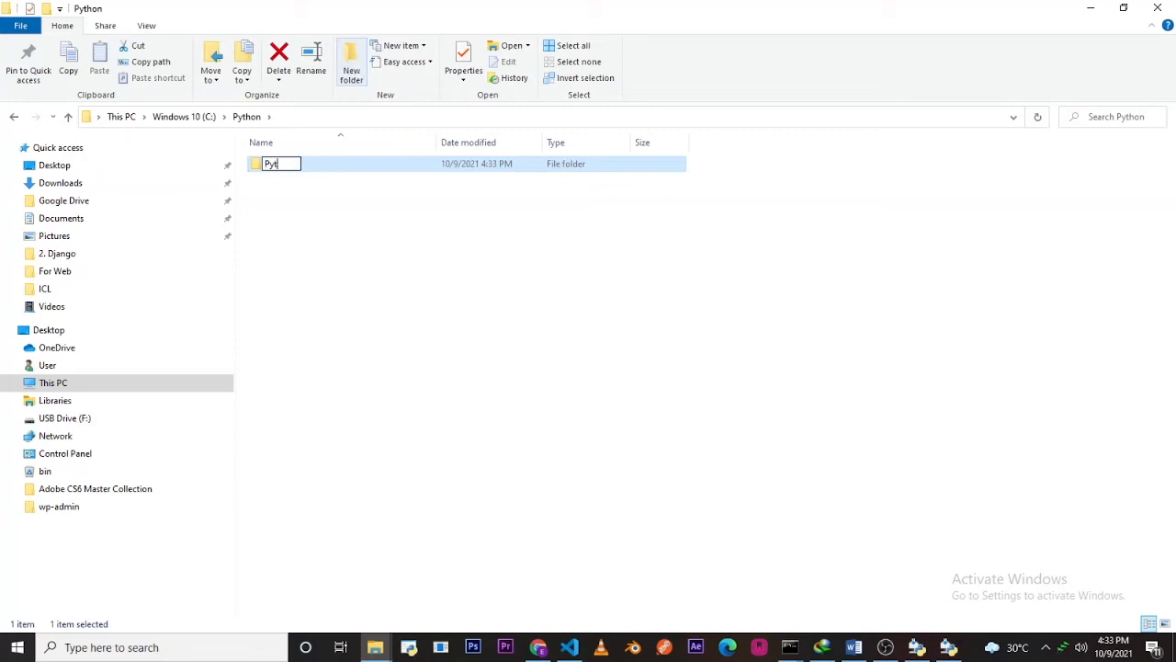
text(hon3.10)
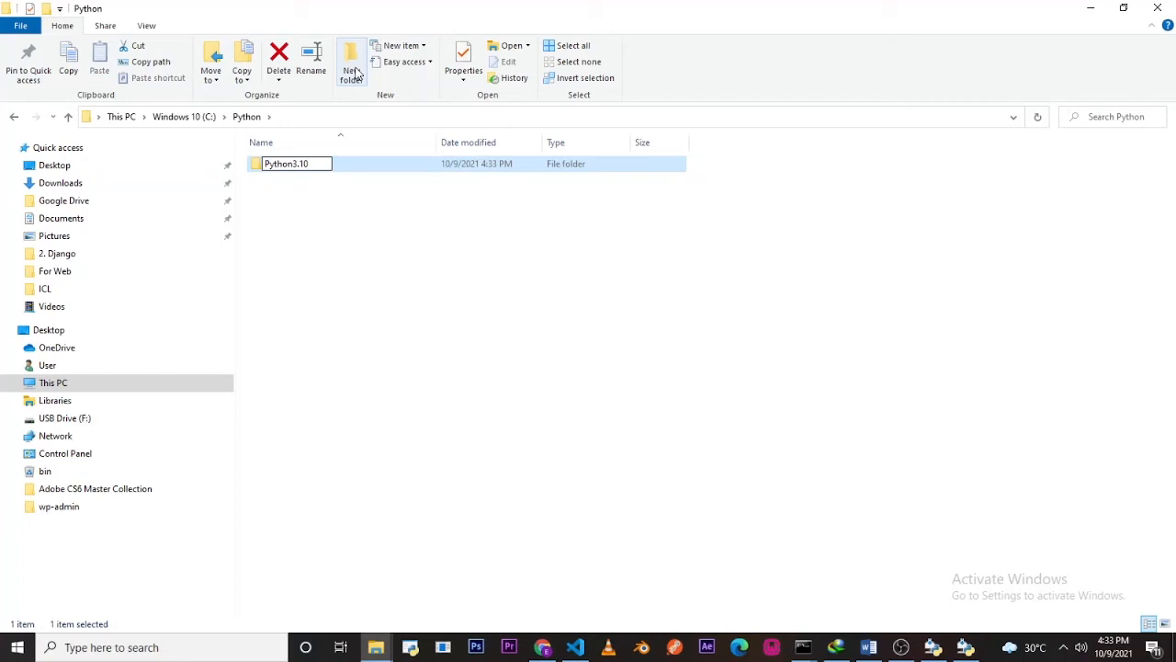
key(Return)
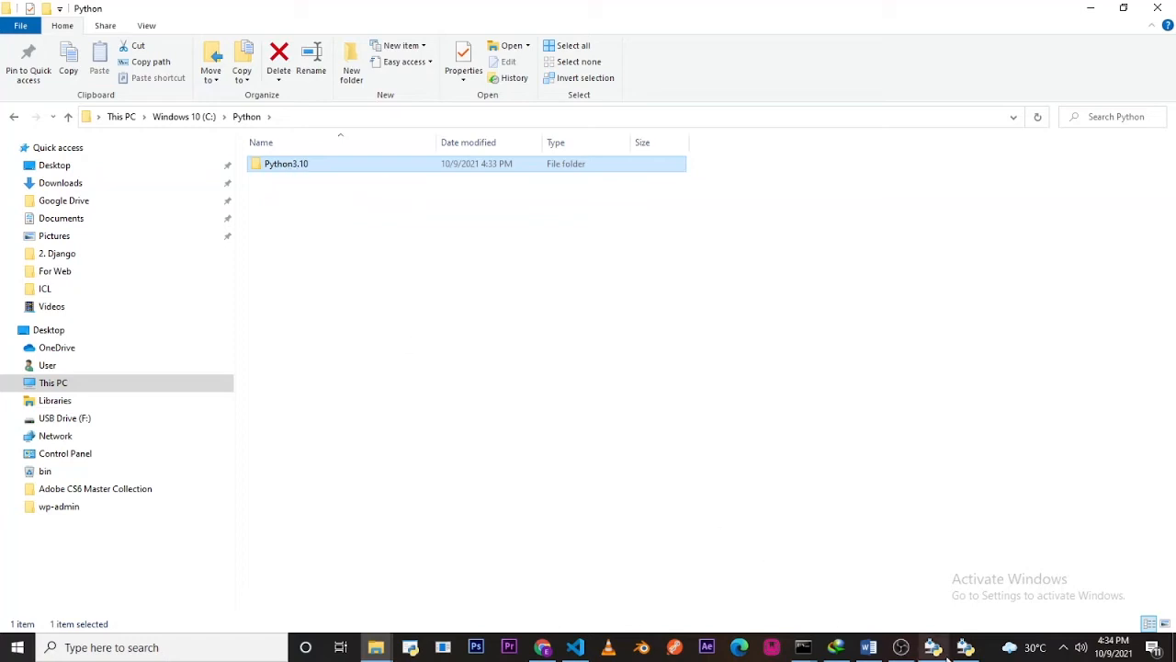
Open the Python3.10 folder and copy its full path, C:\Python\Python3.10
click(945, 650)
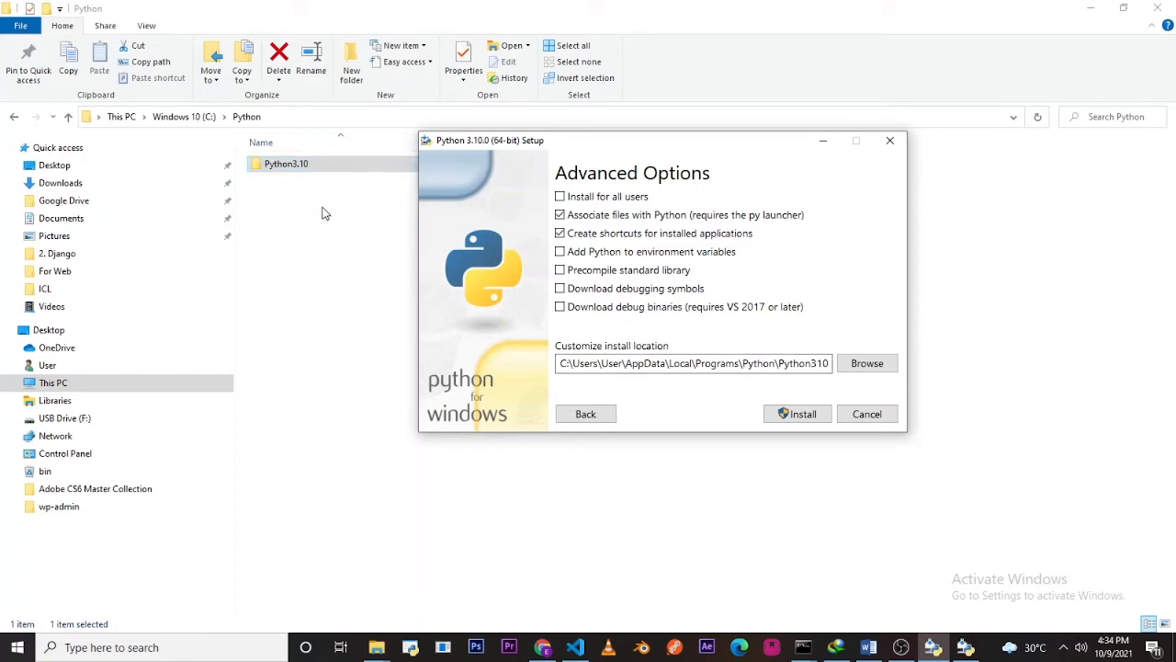
click(314, 221)
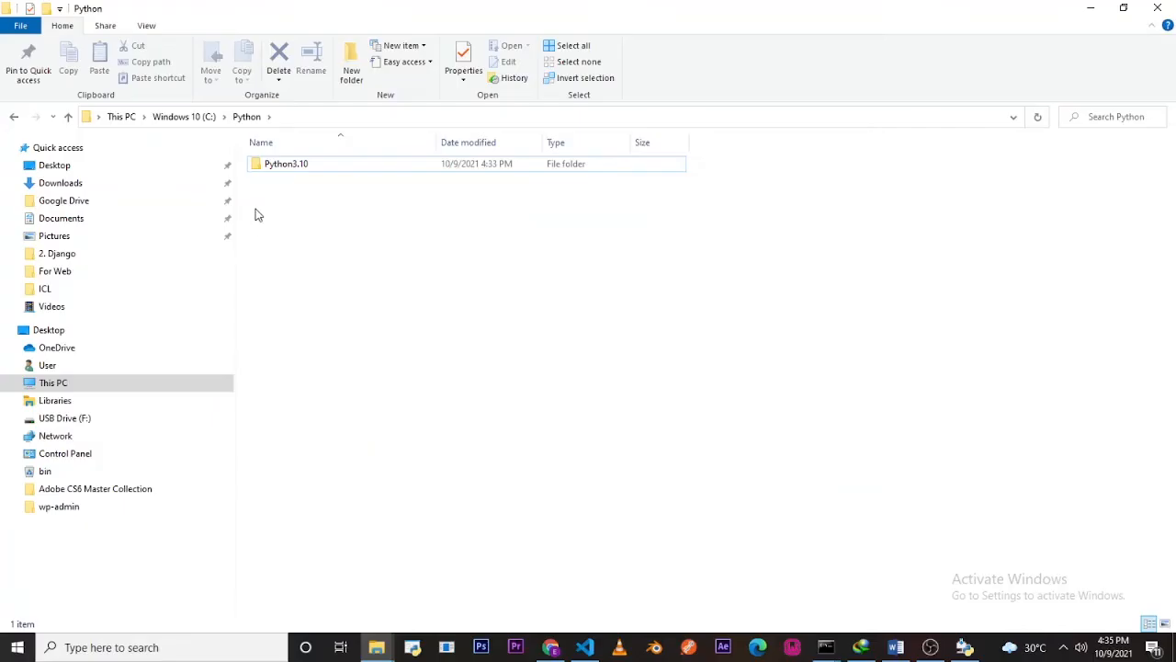
click(285, 169)
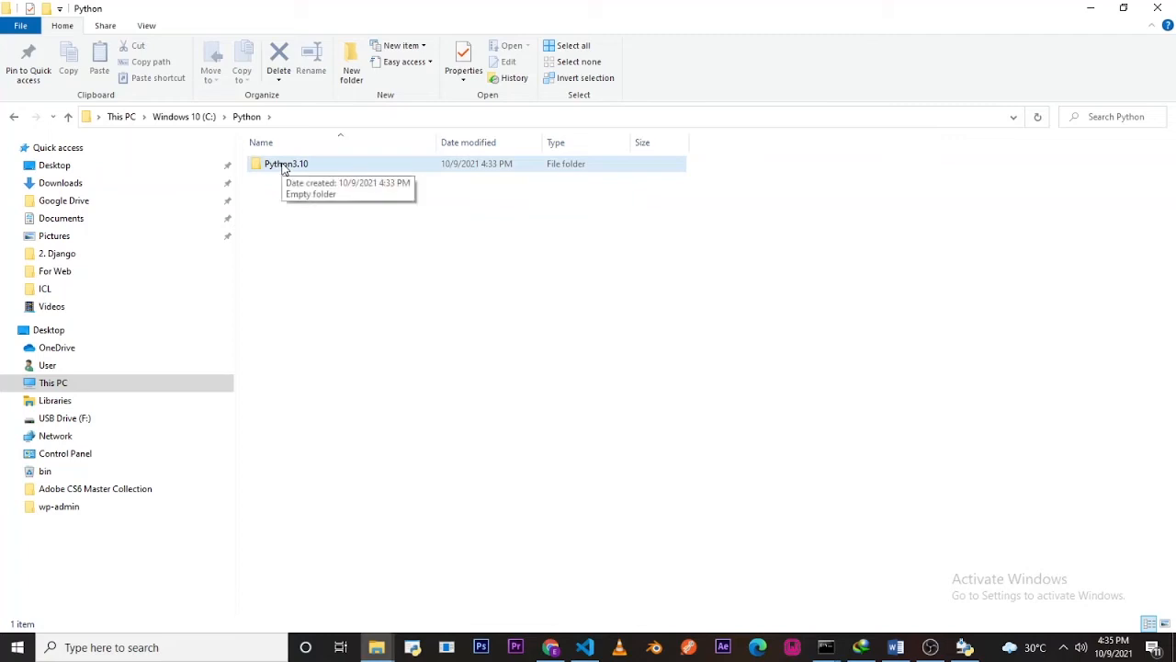
double_click(283, 166)
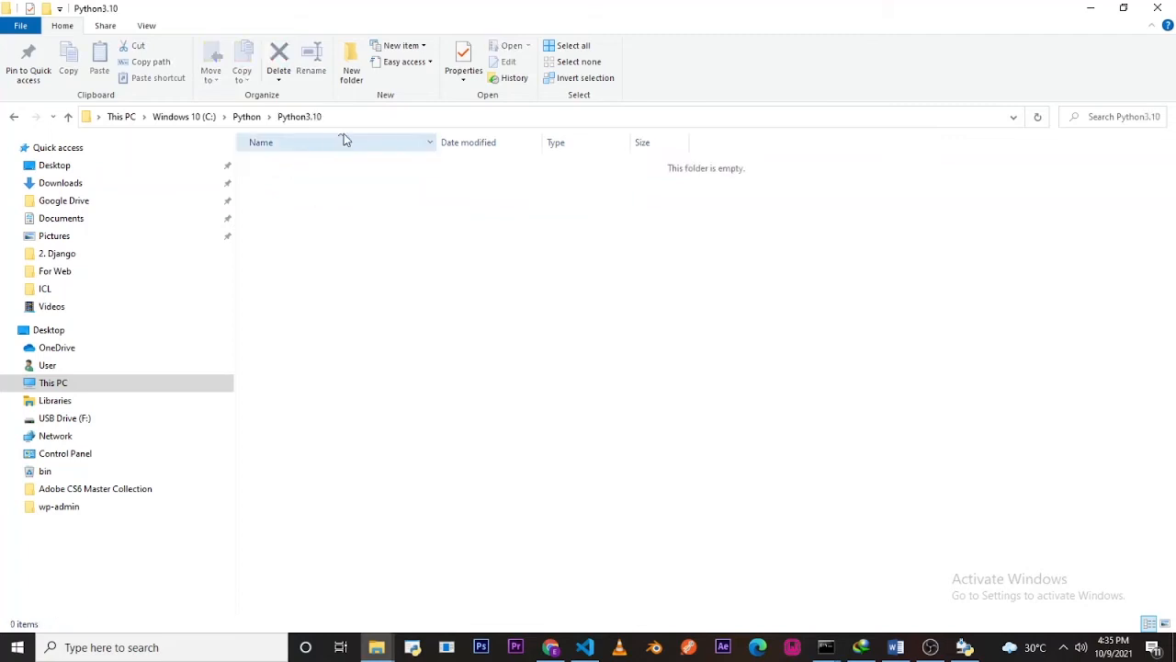
click(375, 117)
right_click(160, 123)
click(203, 171)
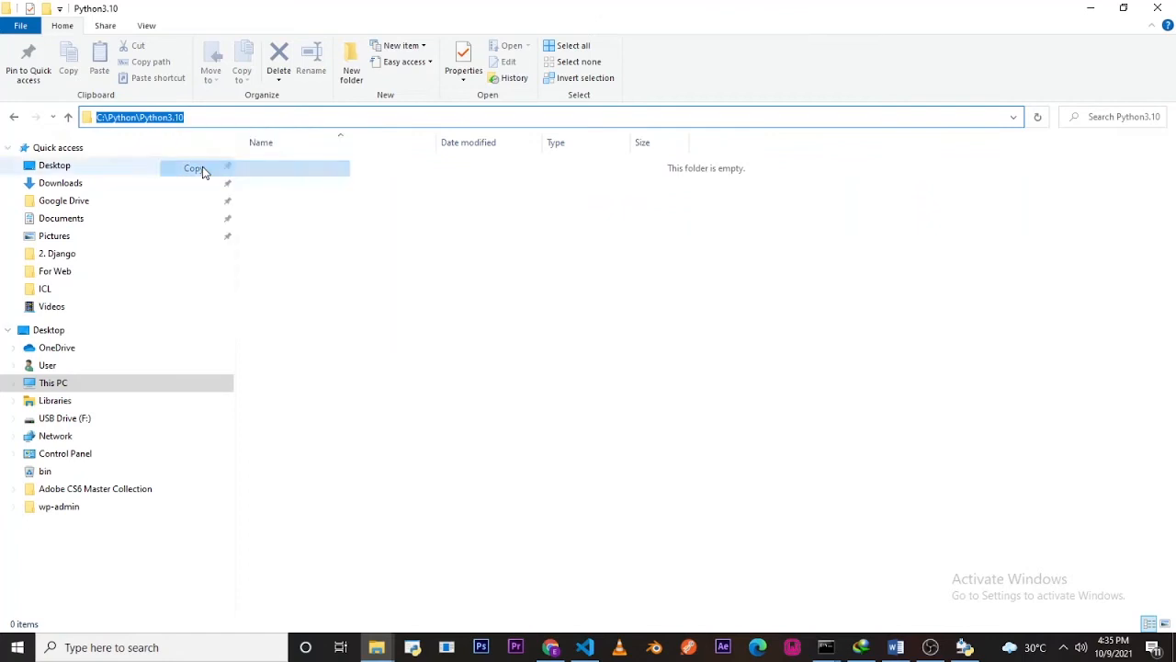
click(230, 116)
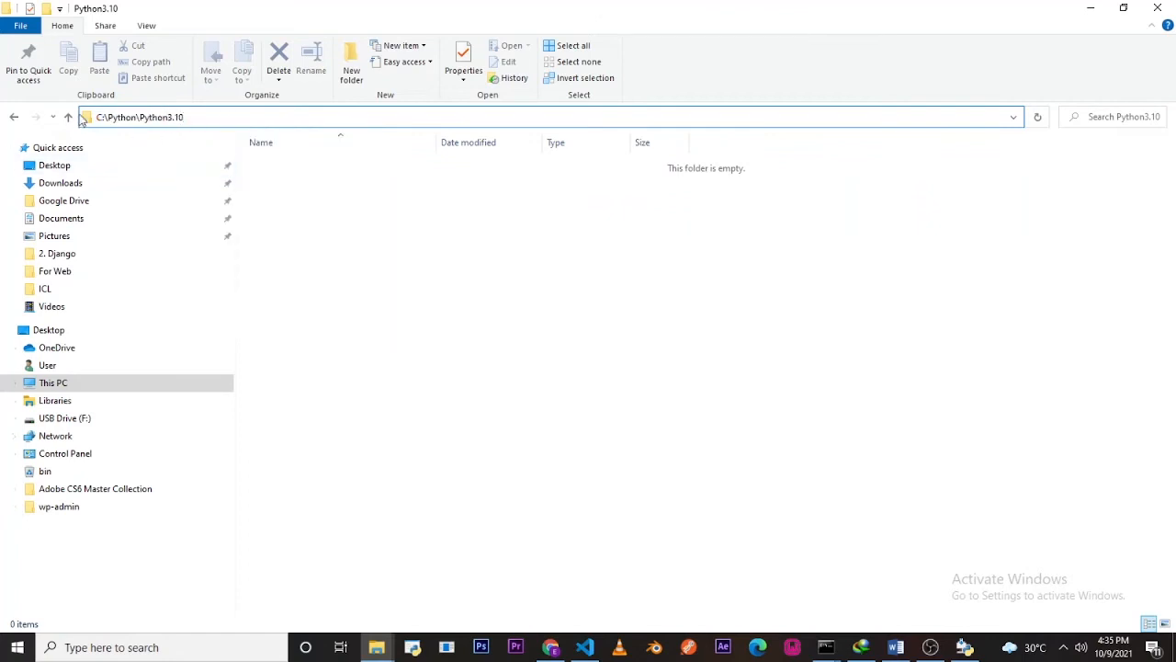
Switch to the Python 3.10.0 setup and try replacing the install location with the copied path C:\Python\Python3.10
click(965, 648)
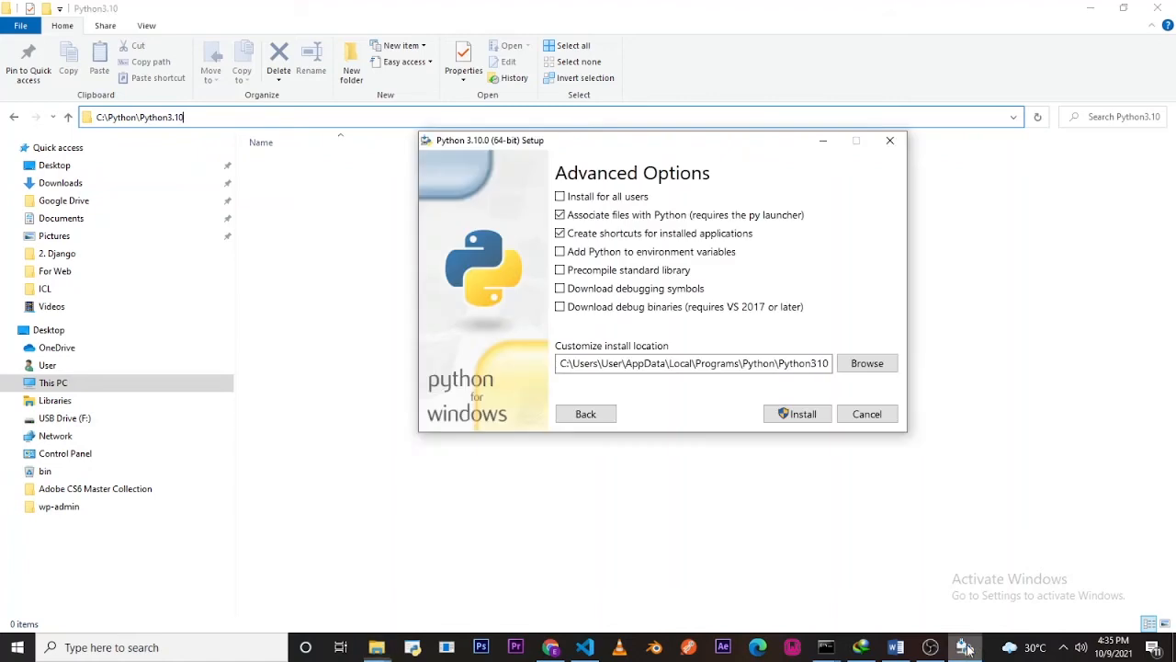
click(813, 366)
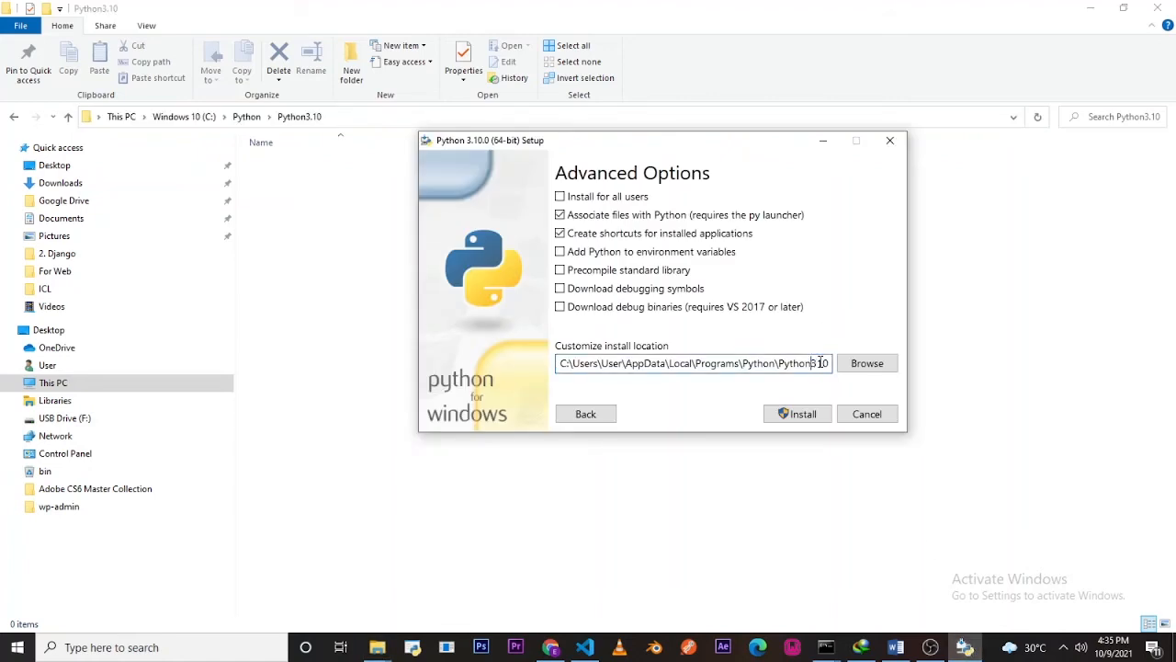
drag(827, 363, 438, 344)
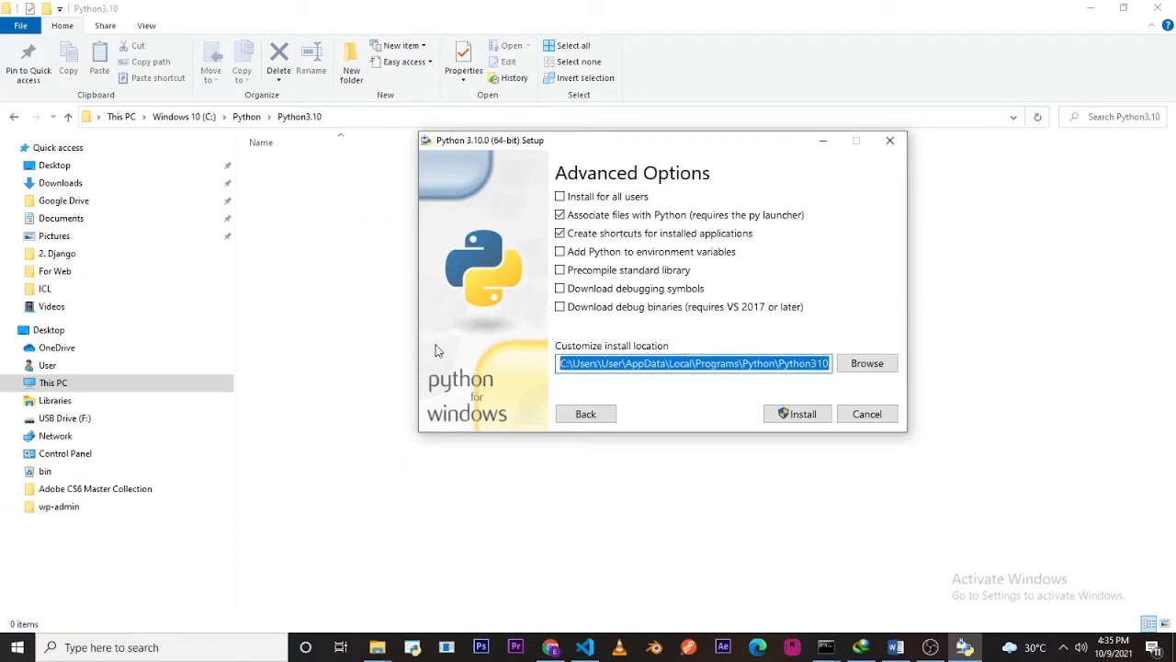
key(ctrl+v)
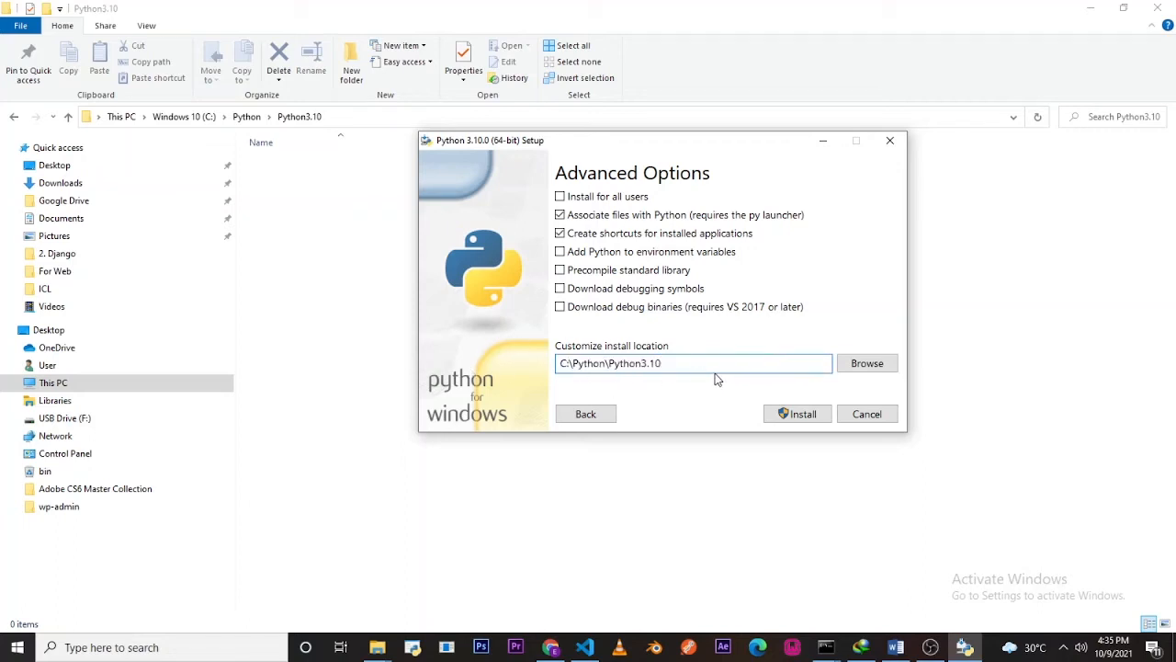
drag(717, 361, 472, 370)
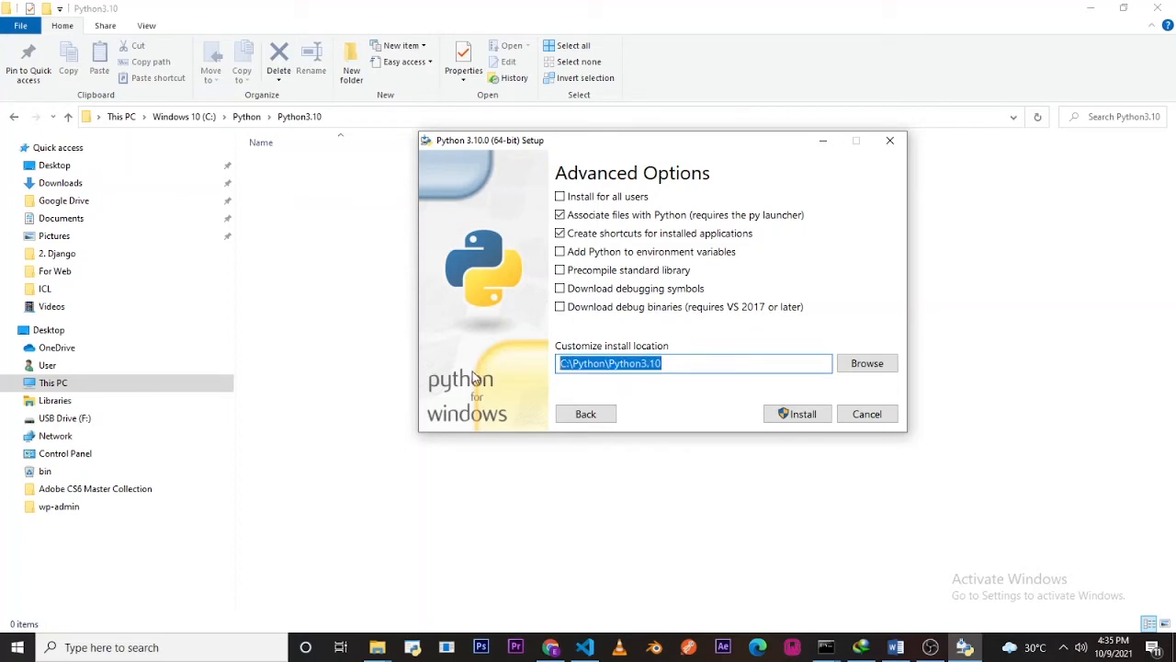
key(ctrl+z)
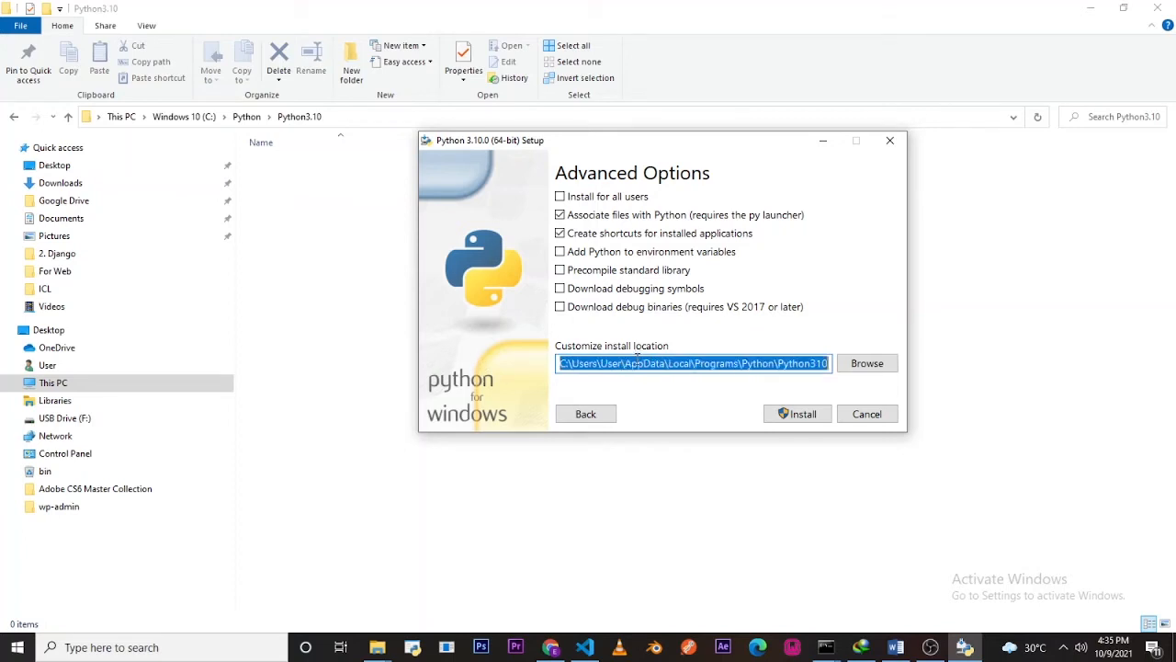
Browse the C: drive for the Python3.10 folder inside Python and choose it as the install location
click(868, 367)
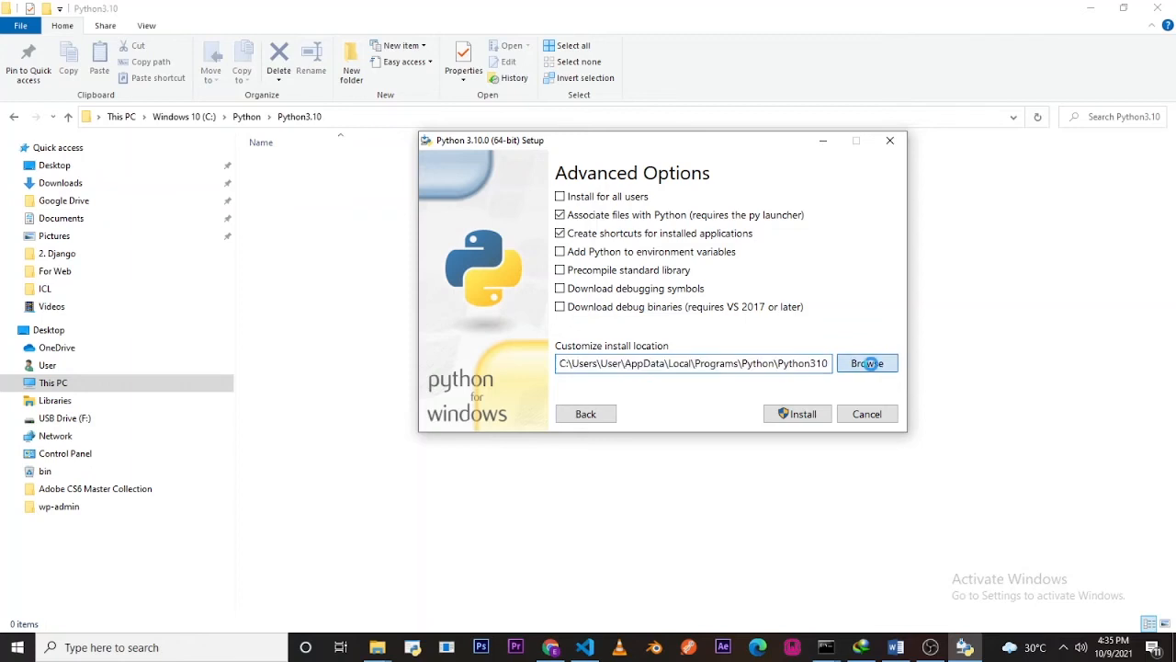
mouse_move(688, 297)
mouse_down()
mouse_move(685, 322)
mouse_move(682, 298)
mouse_up()
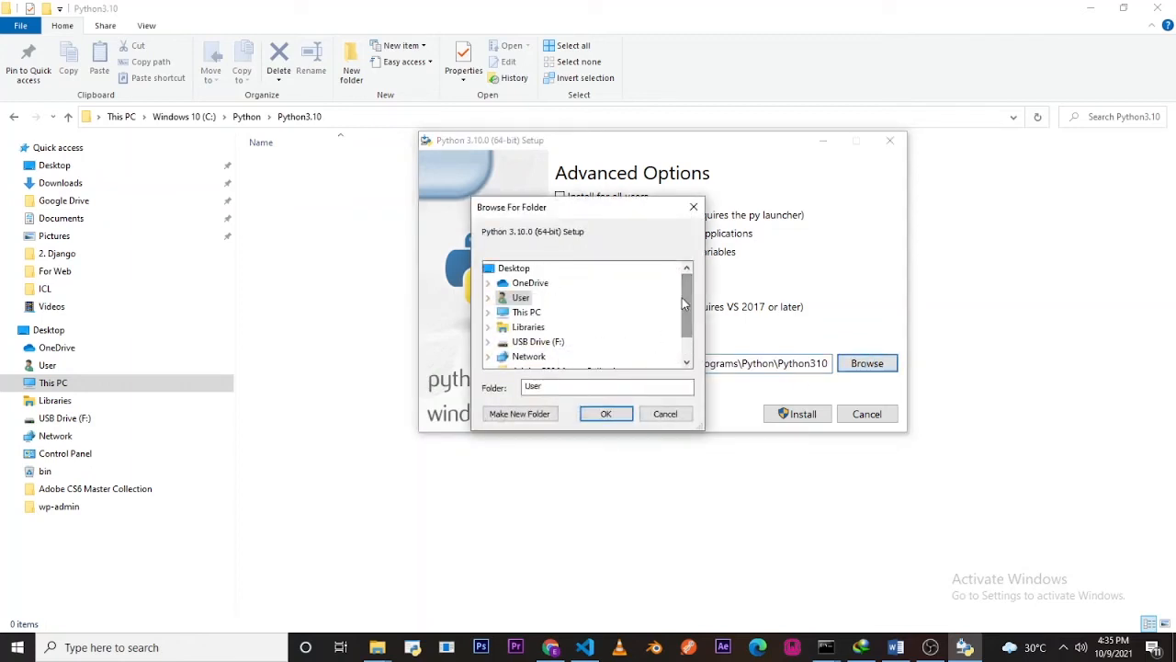
click(489, 313)
scroll(551, 336, down, 3)
scroll(561, 331, up, 1)
click(502, 298)
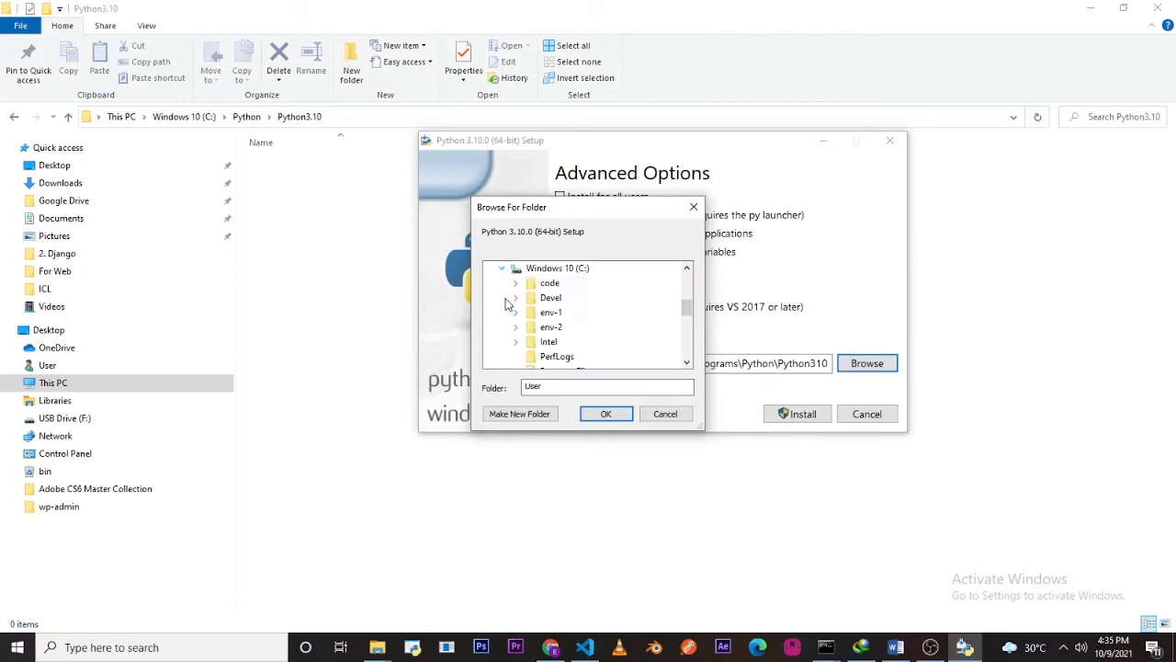
scroll(571, 328, down, 4)
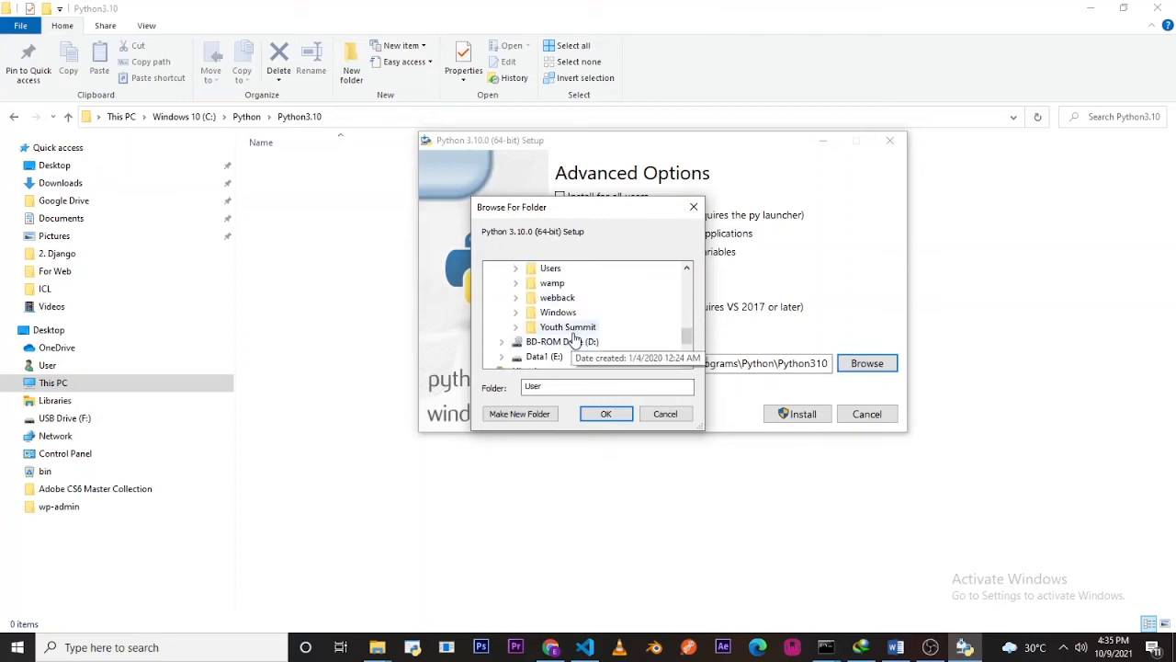
scroll(560, 336, up, 2)
click(541, 312)
scroll(551, 322, up, 1)
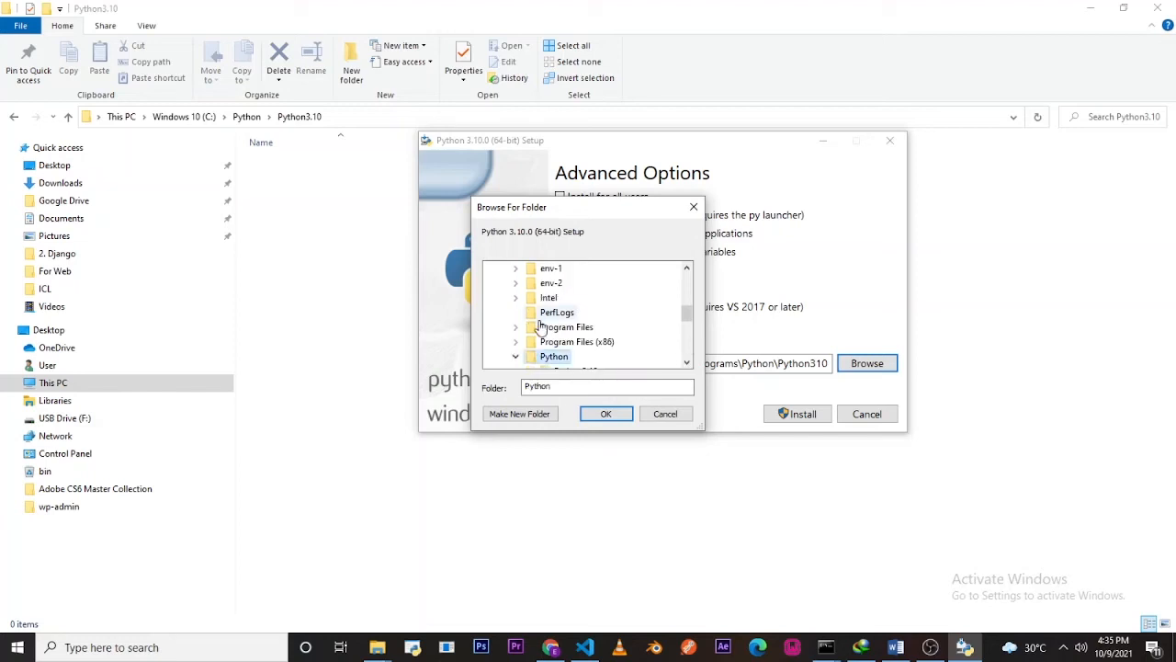
scroll(571, 341, down, 1)
click(568, 329)
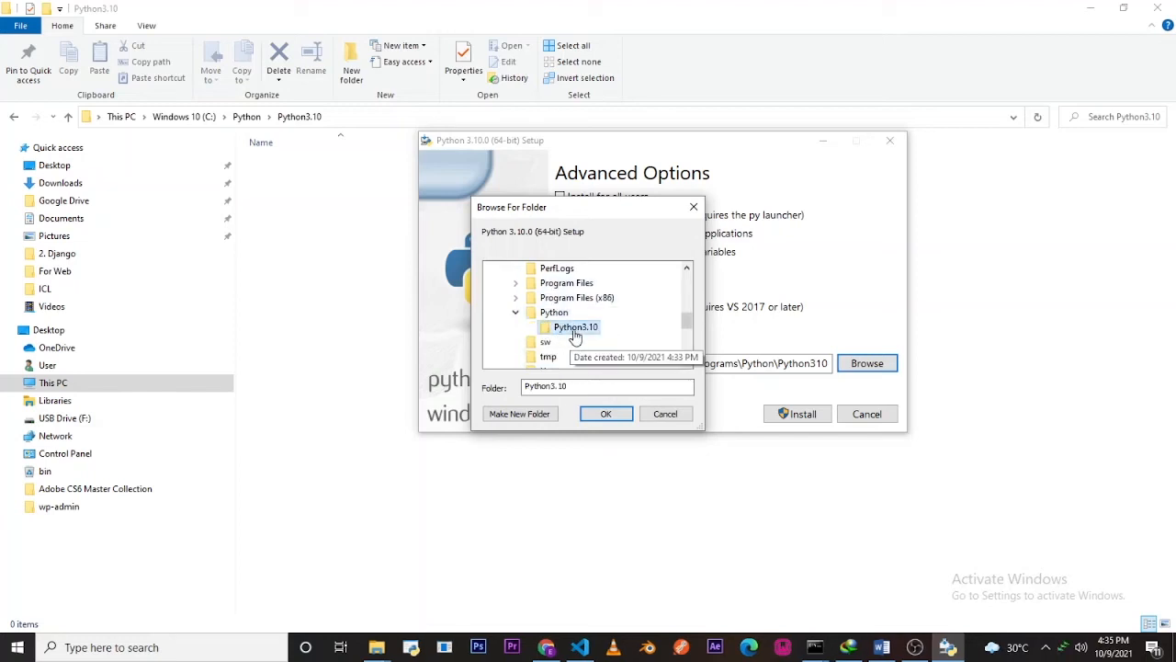
click(606, 416)
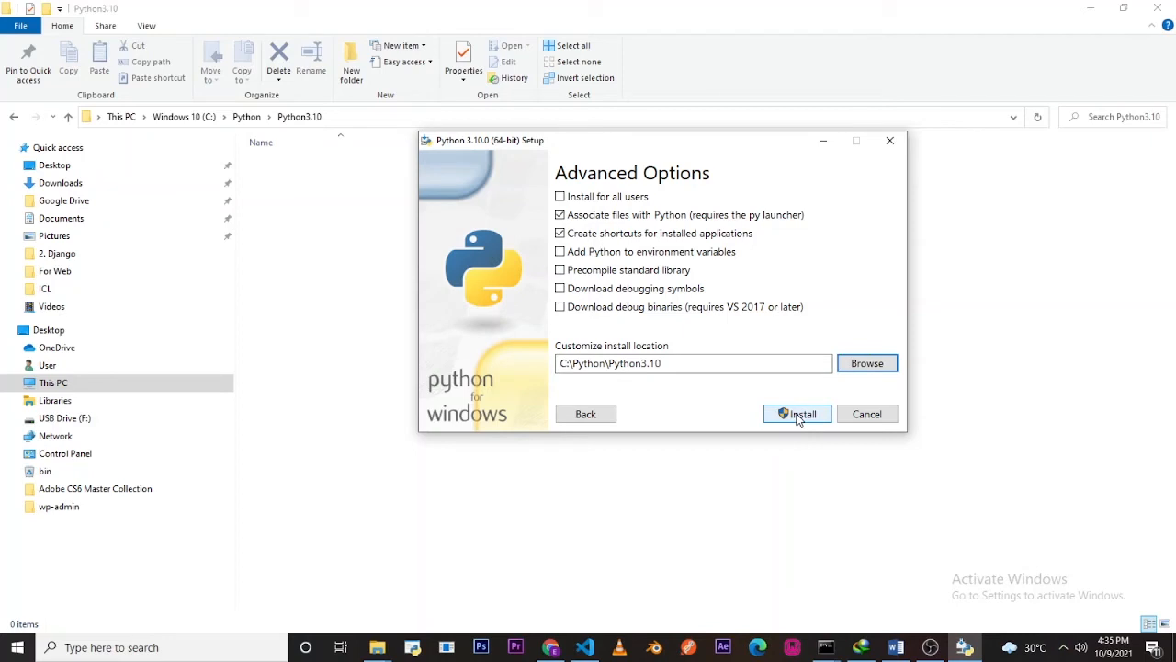
Install Python with these options, disable the path length limit, and close the finished setup
click(798, 416)
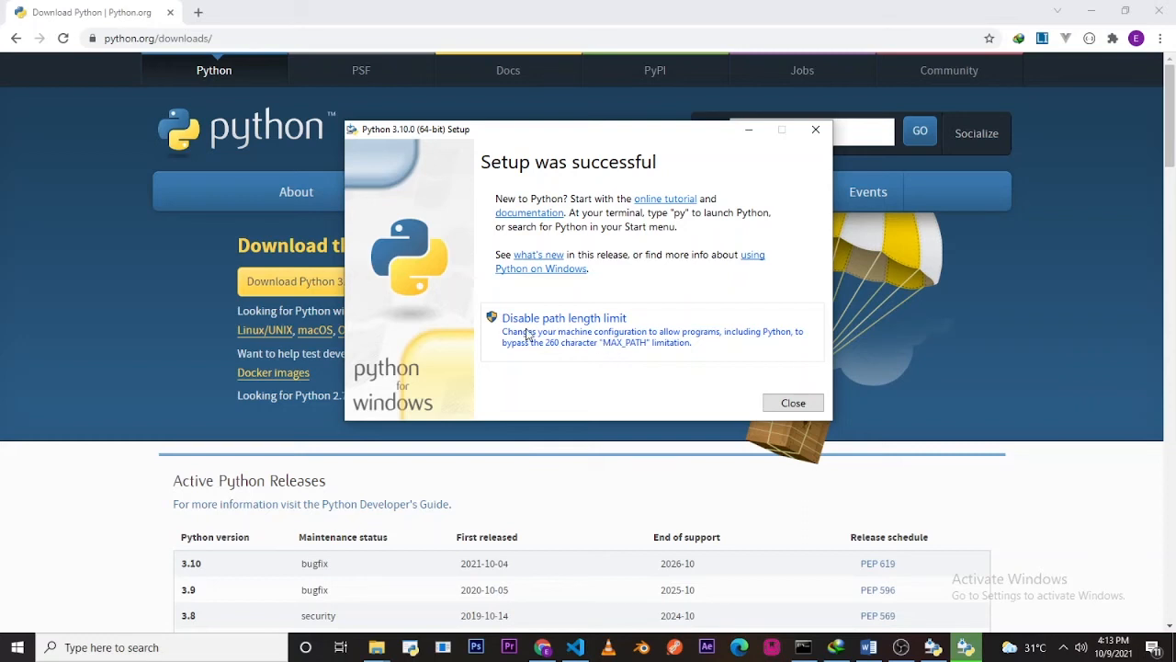
click(556, 337)
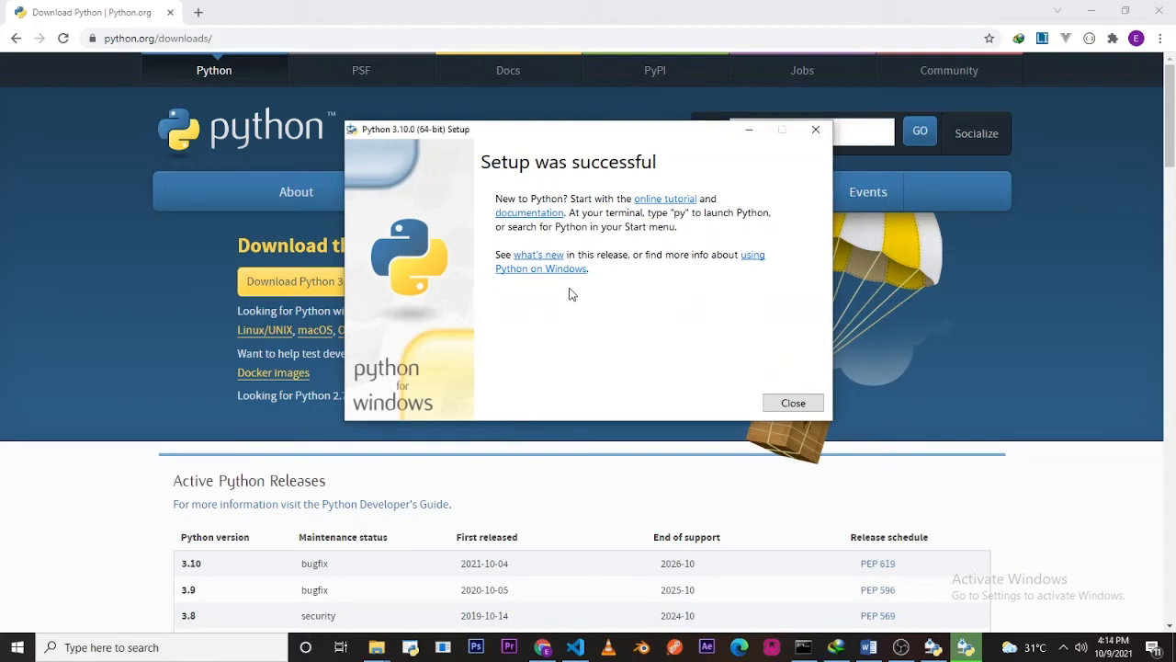
click(793, 403)
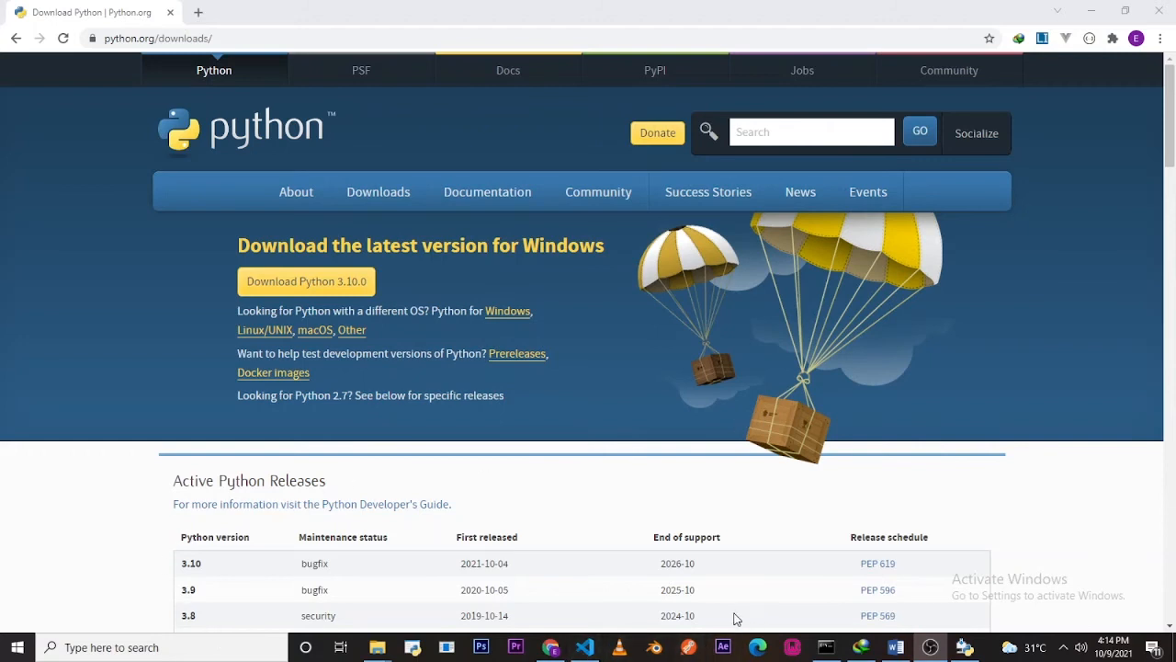
Open Command Prompt and check the installed Python version with python --version
click(17, 653)
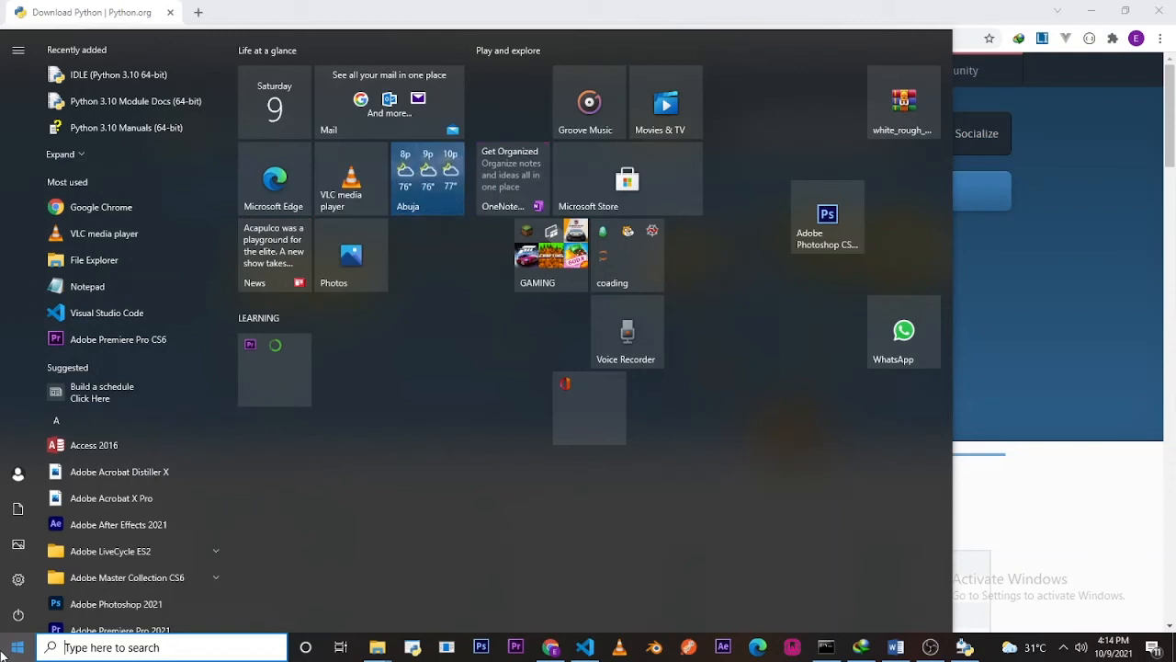
text(cmd)
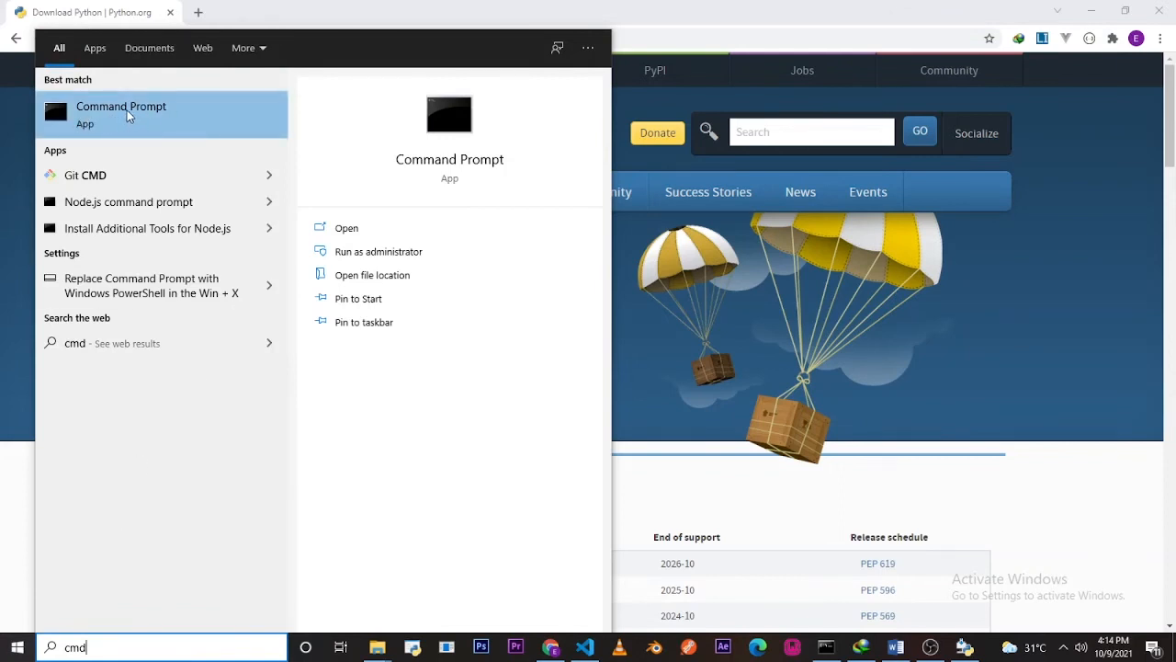
click(128, 113)
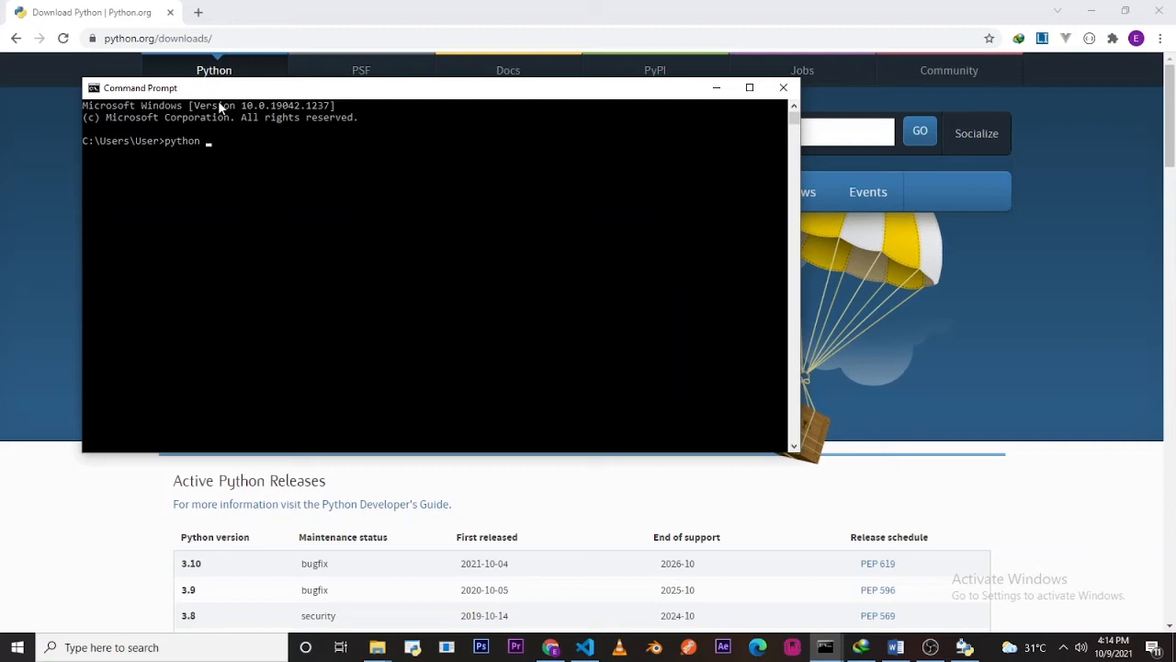
drag(197, 108, 217, 117)
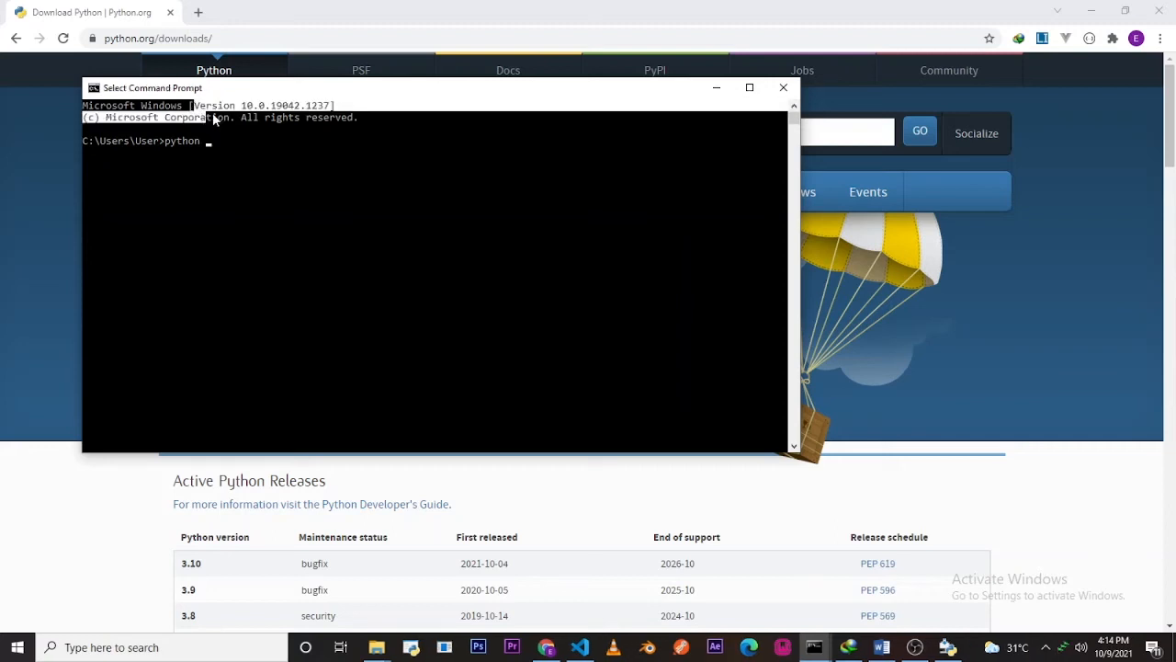
click(217, 117)
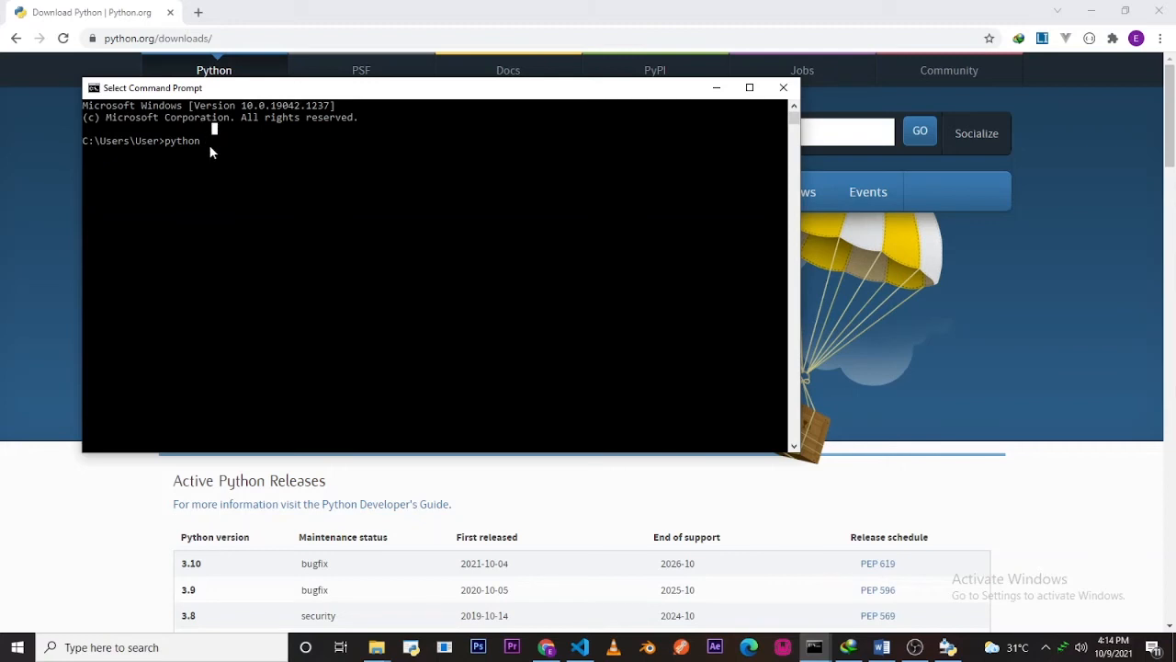
text(--)
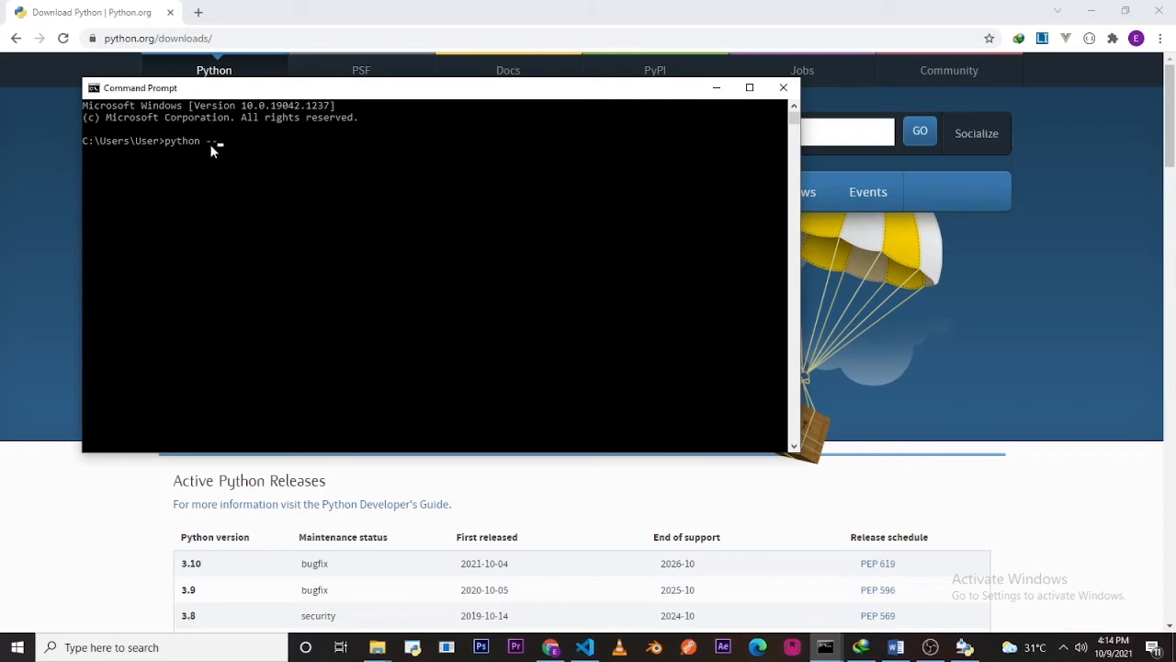
text(version)
key(Return)
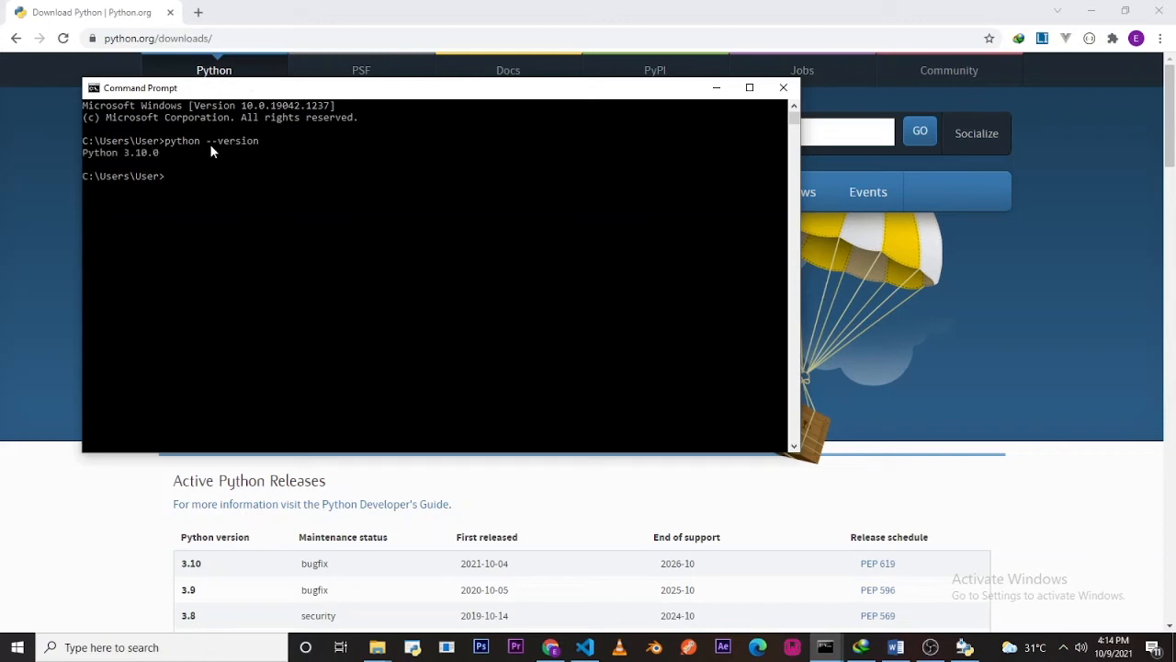
drag(161, 152, 82, 152)
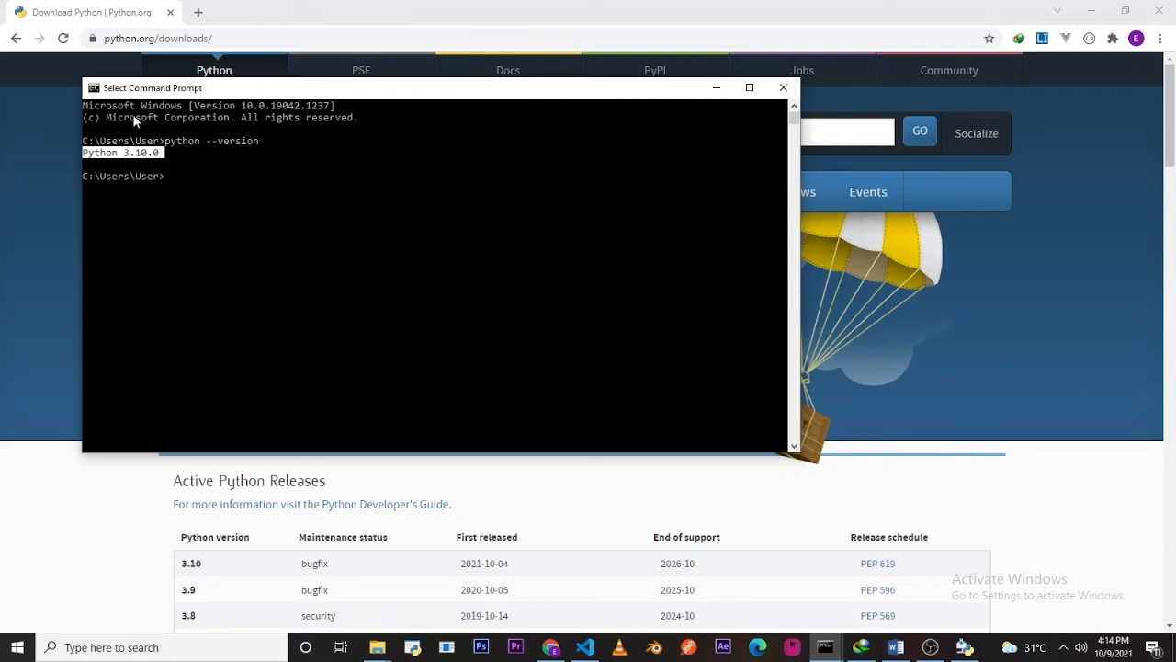
right_click(279, 95)
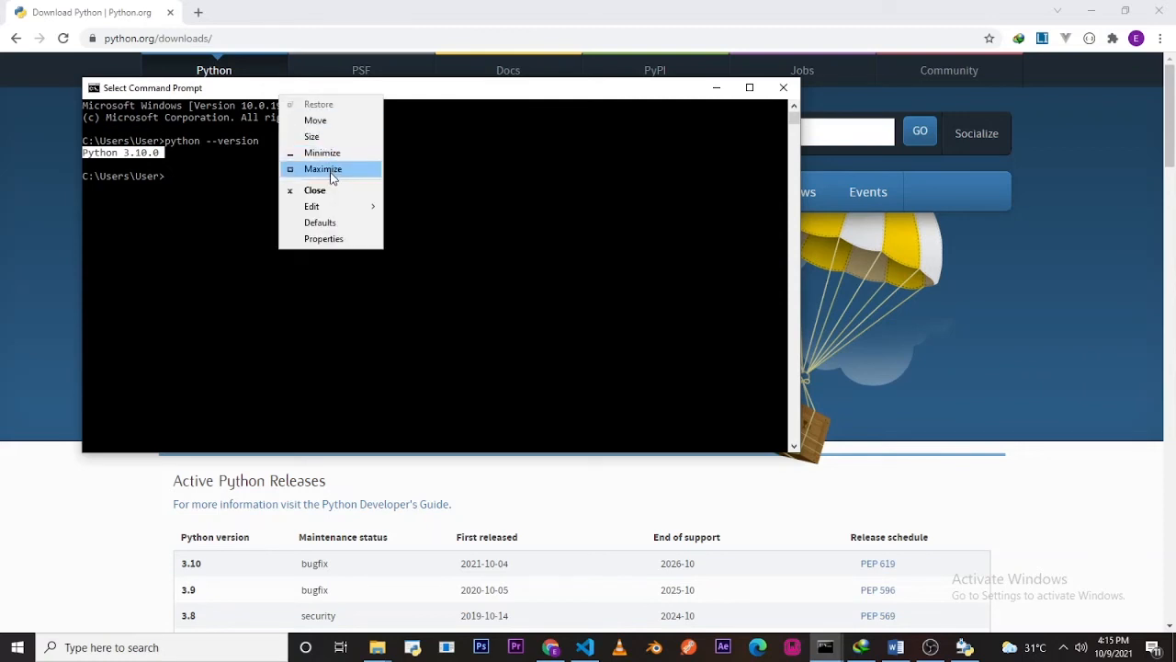
mouse_move(344, 210)
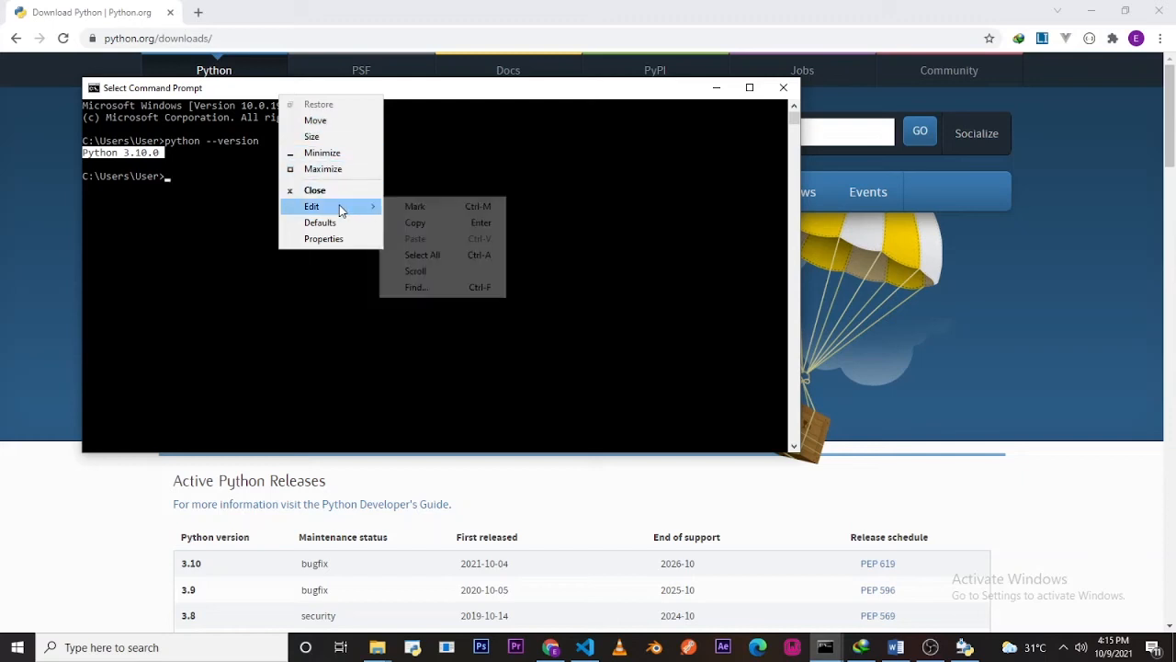
click(496, 178)
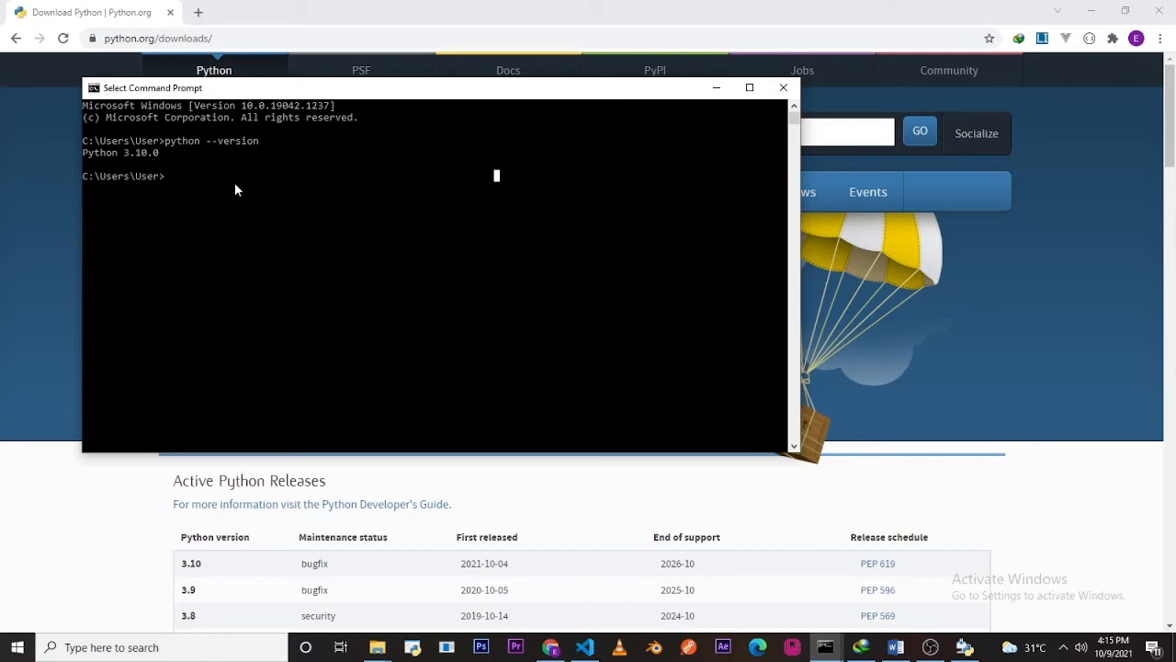
Start the Python interpreter in Command Prompt, evaluate 3+4, and leave the interpreter with exit()
text(python)
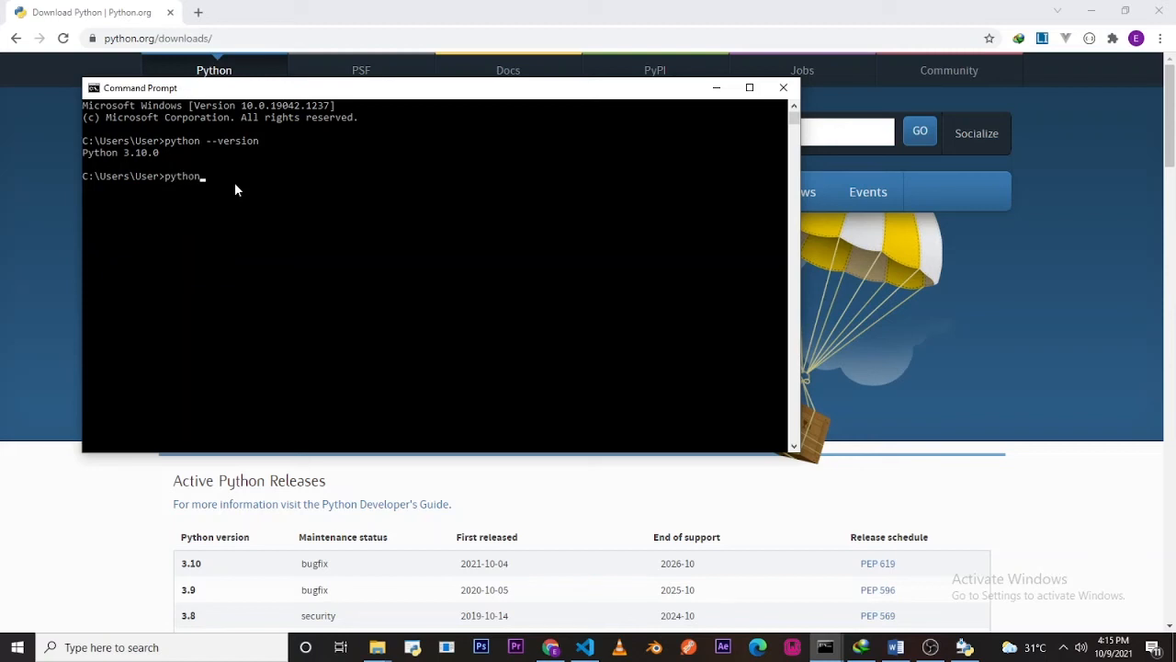
key(Return)
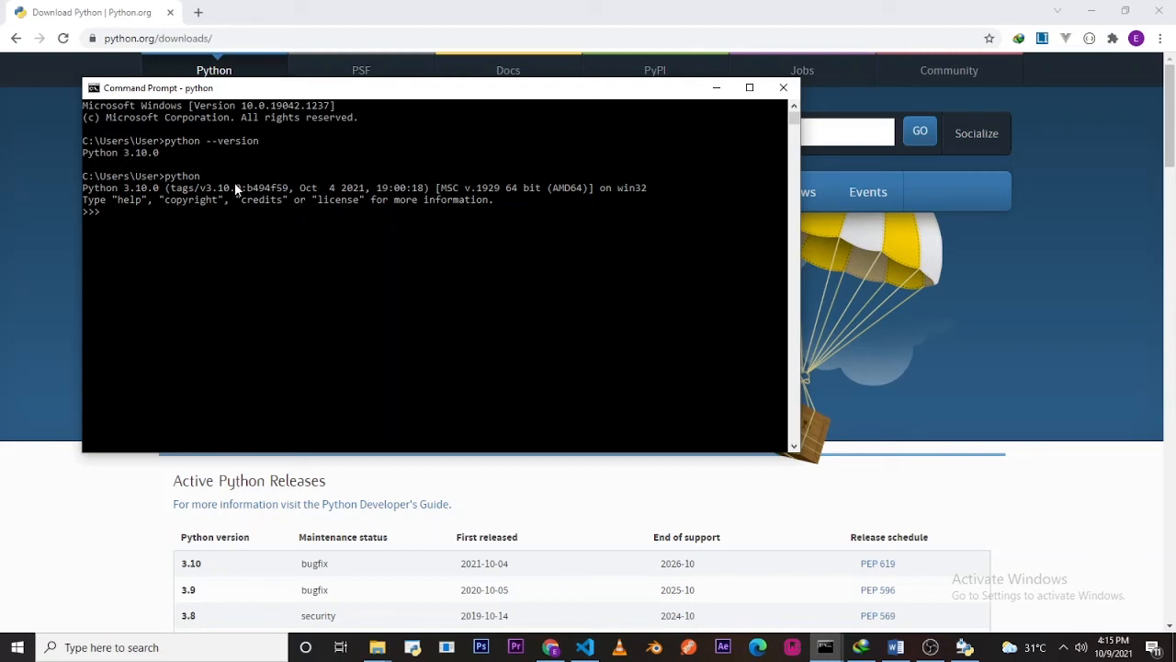
text(3+4)
key(Return)
text(exit())
key(Return)
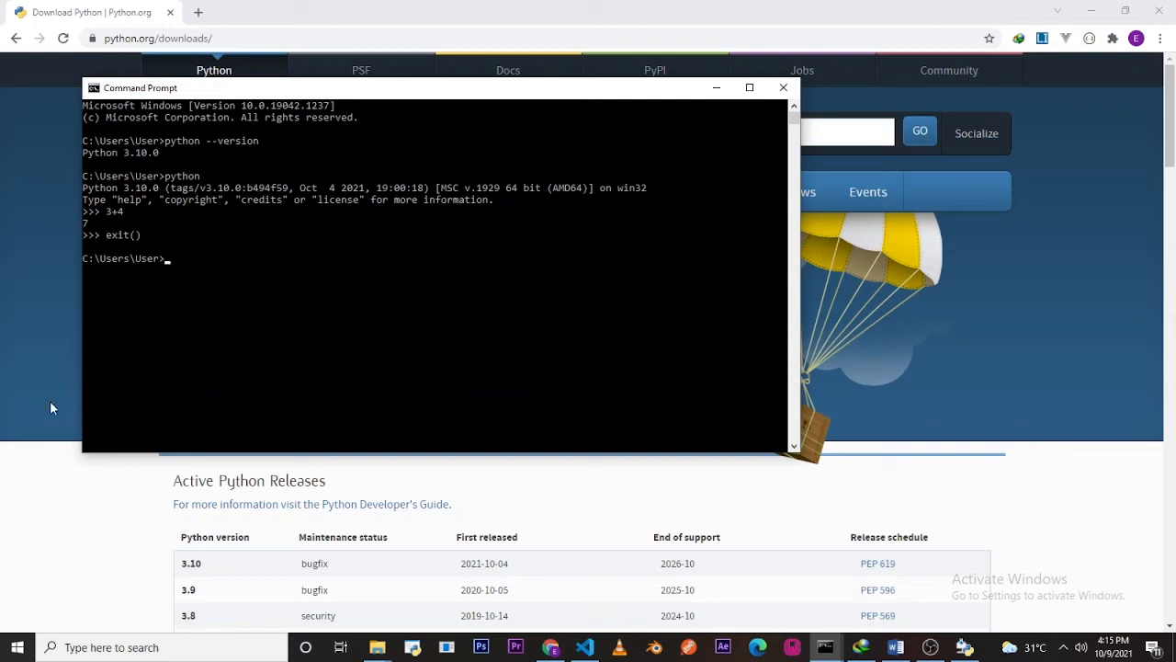
Open IDLE (Python 3.10 64-bit) and move its shell window aside so the Command Prompt output stays in view
key(super)
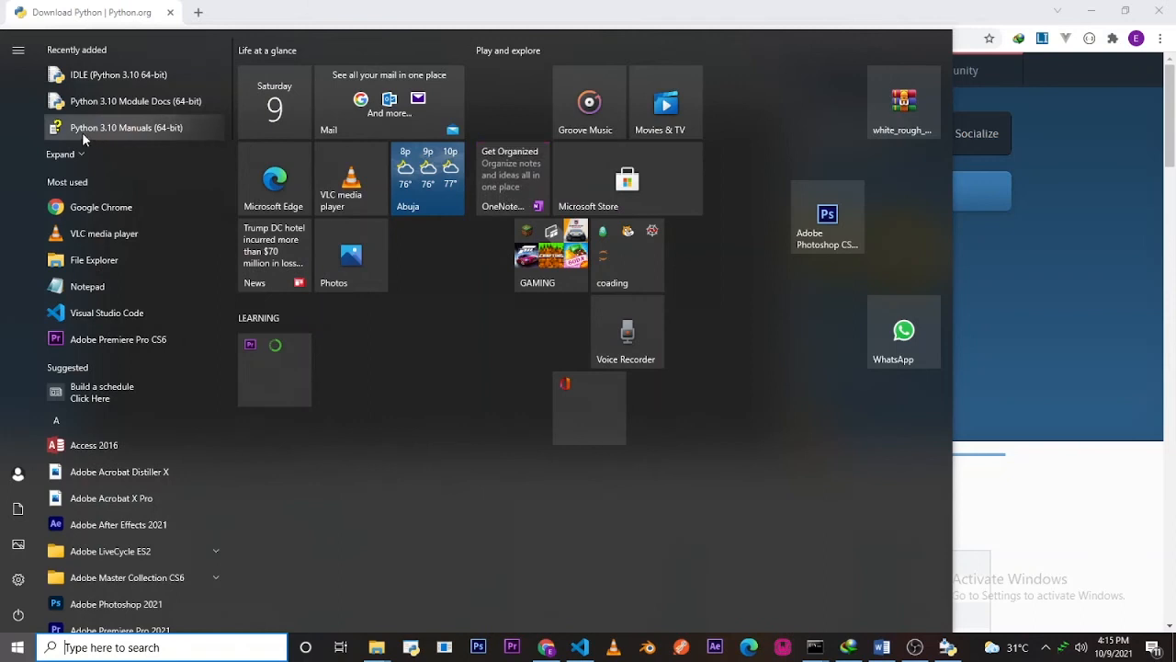
click(124, 78)
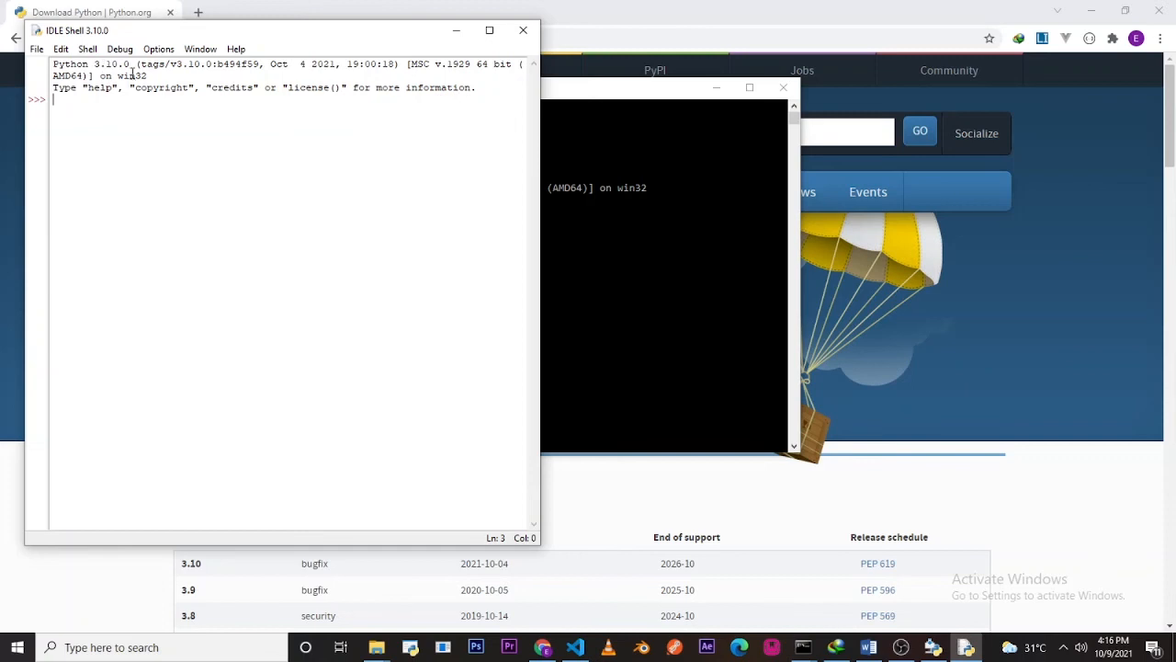
drag(360, 38, 443, 47)
drag(194, 47, 439, 56)
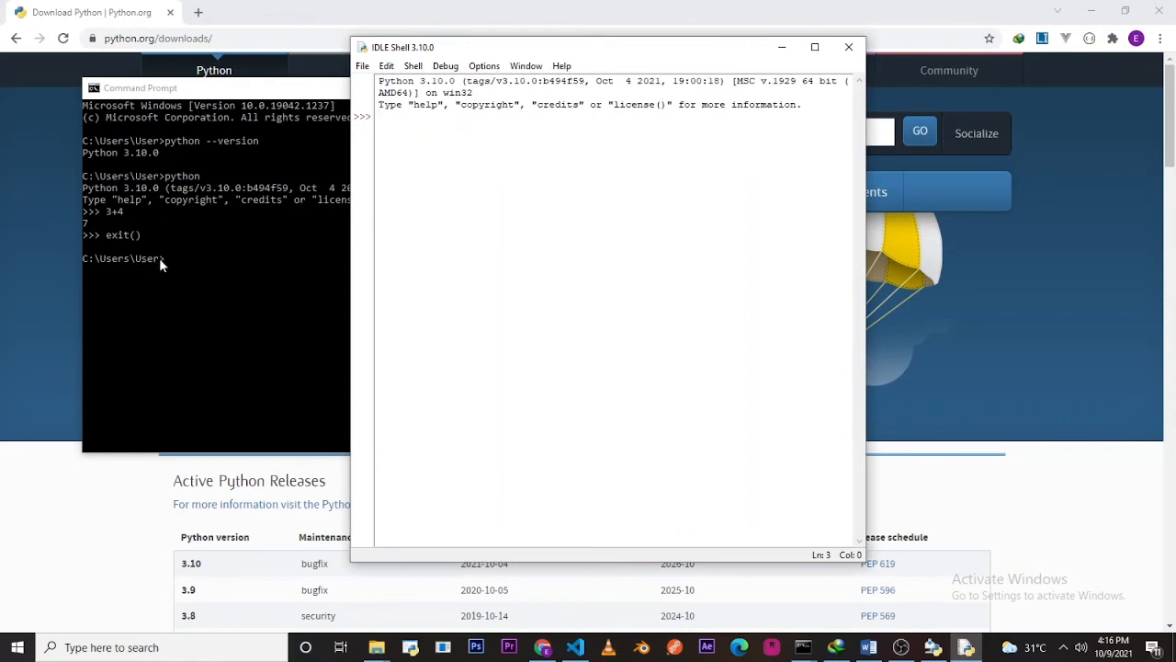
Evaluate 3+4 in the IDLE shell, and run print("Hello Python") at the following prompt
text(3+4)
key(Return)
text(exi)
key(BackSpace)
key(BackSpace)
key(BackSpace)
text(print)
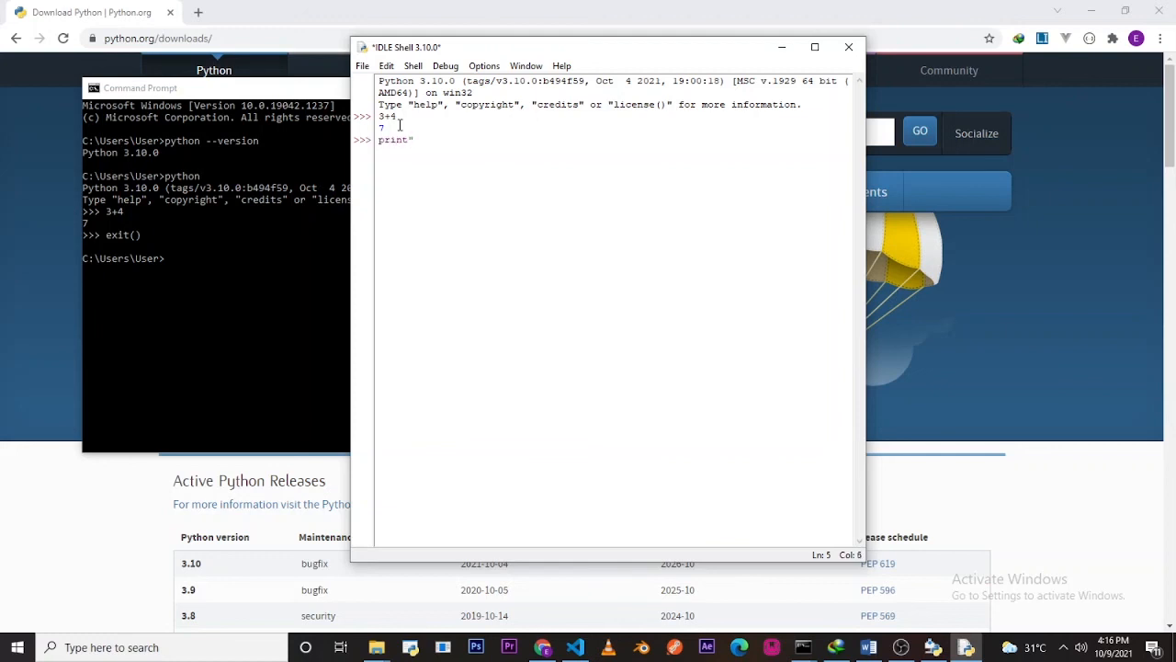
text((")
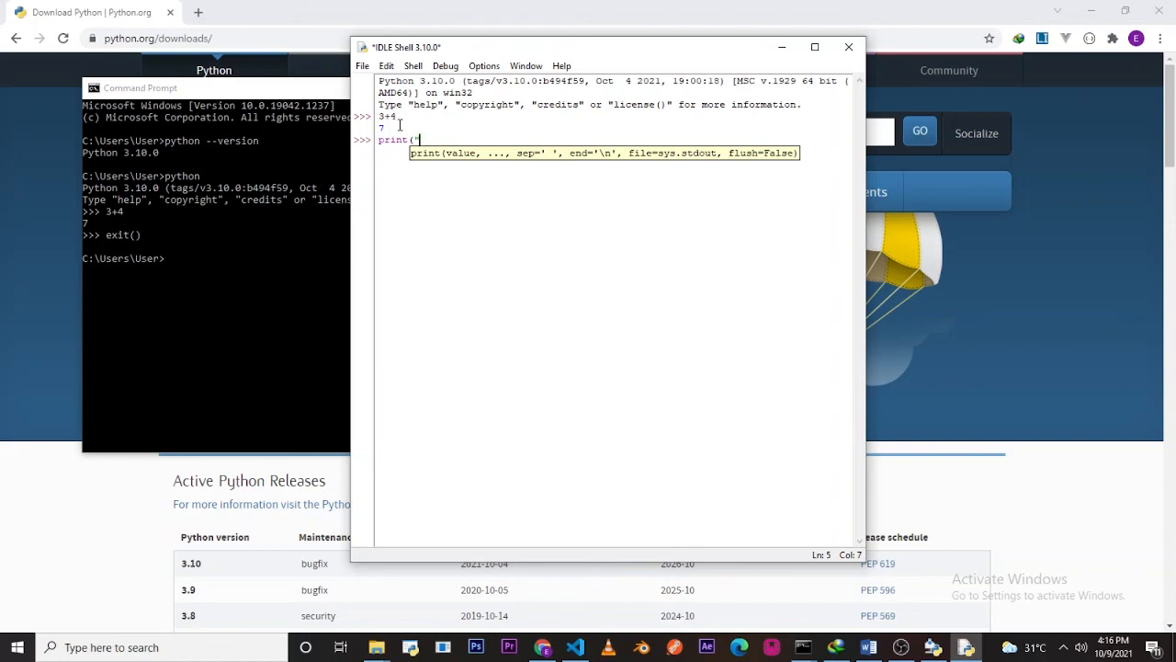
text(Hello Python"))
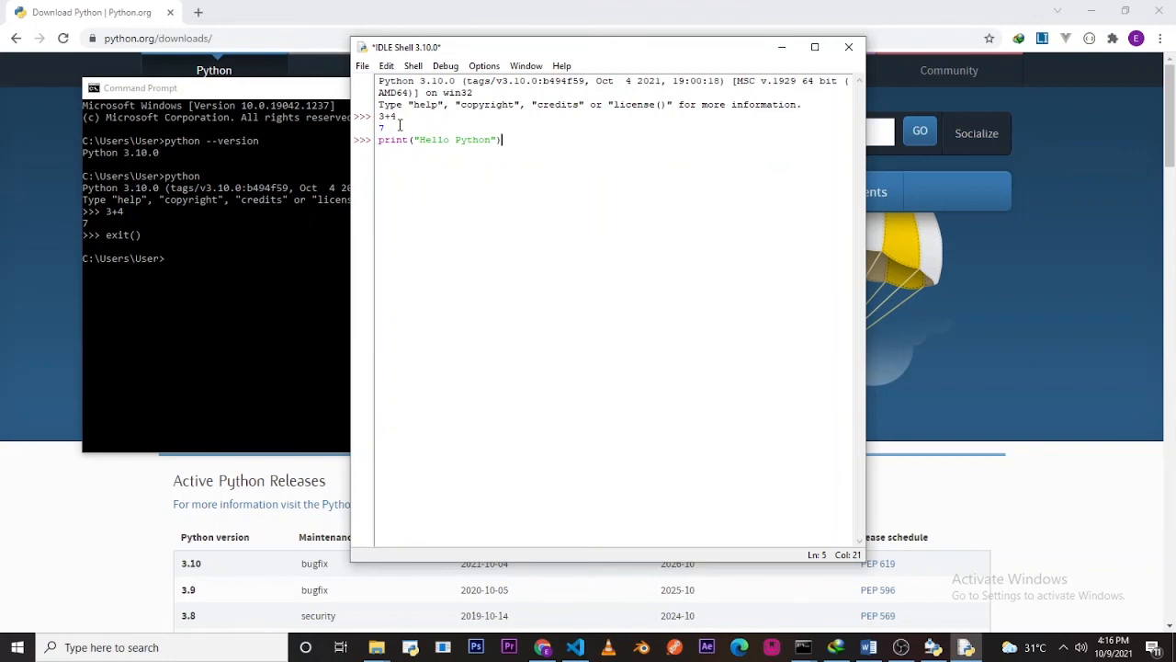
key(Return)
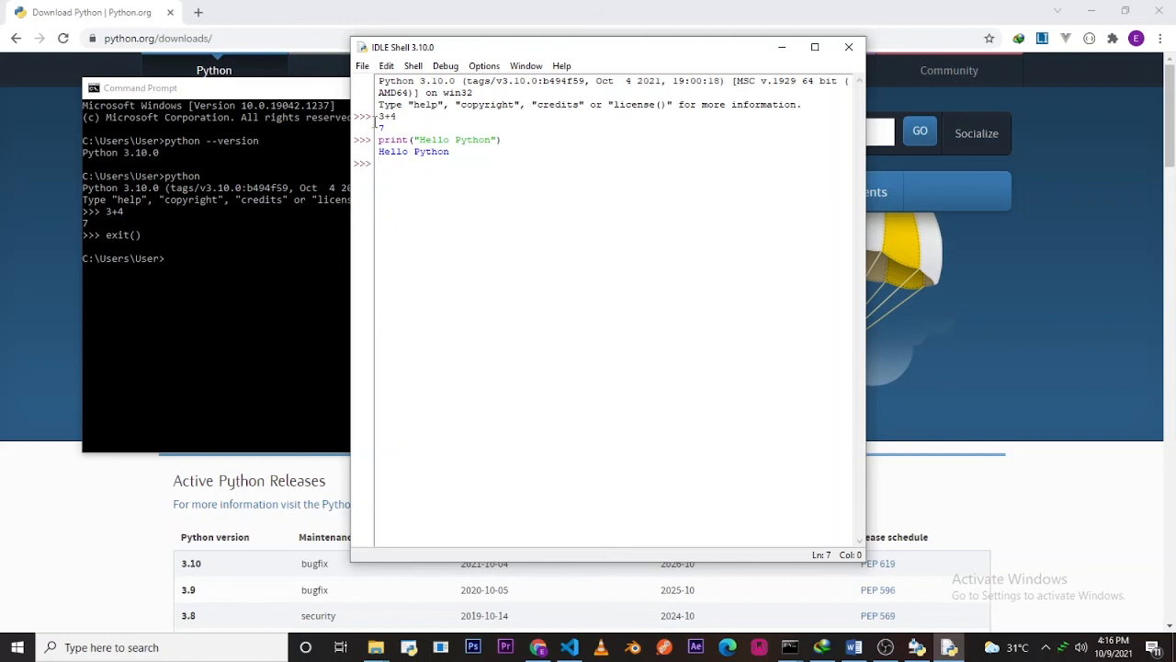
Bring Command Prompt forward and review the version check, the python start command, the 3+4 test and the exit() call
click(208, 222)
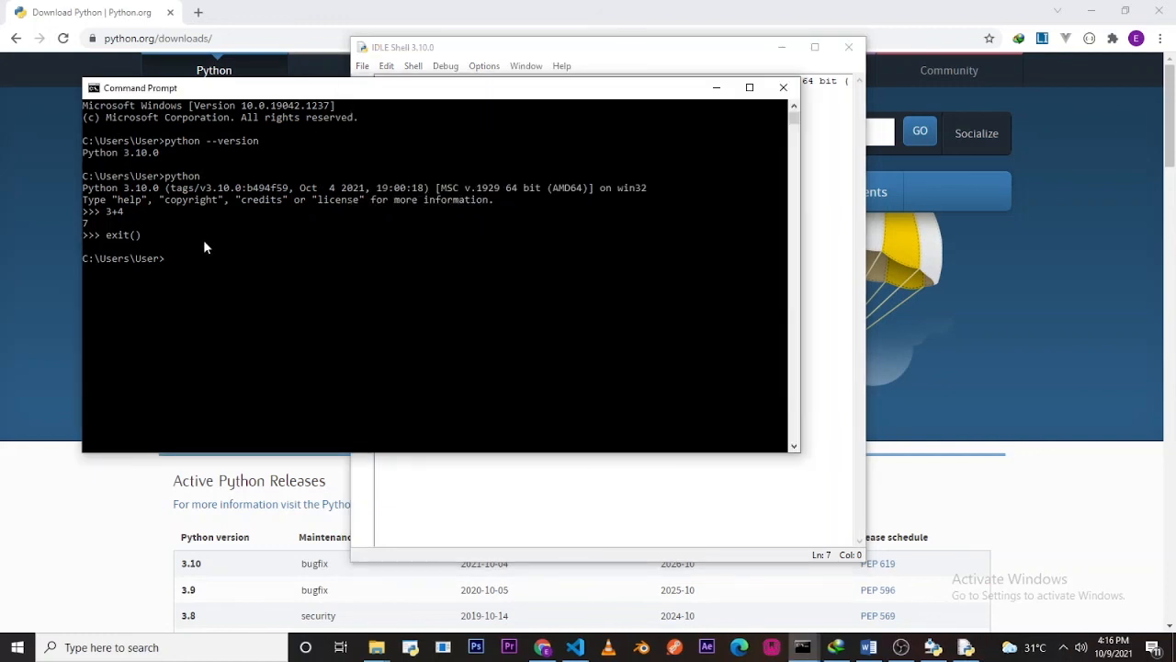
drag(161, 144, 264, 147)
drag(123, 153, 211, 180)
click(153, 189)
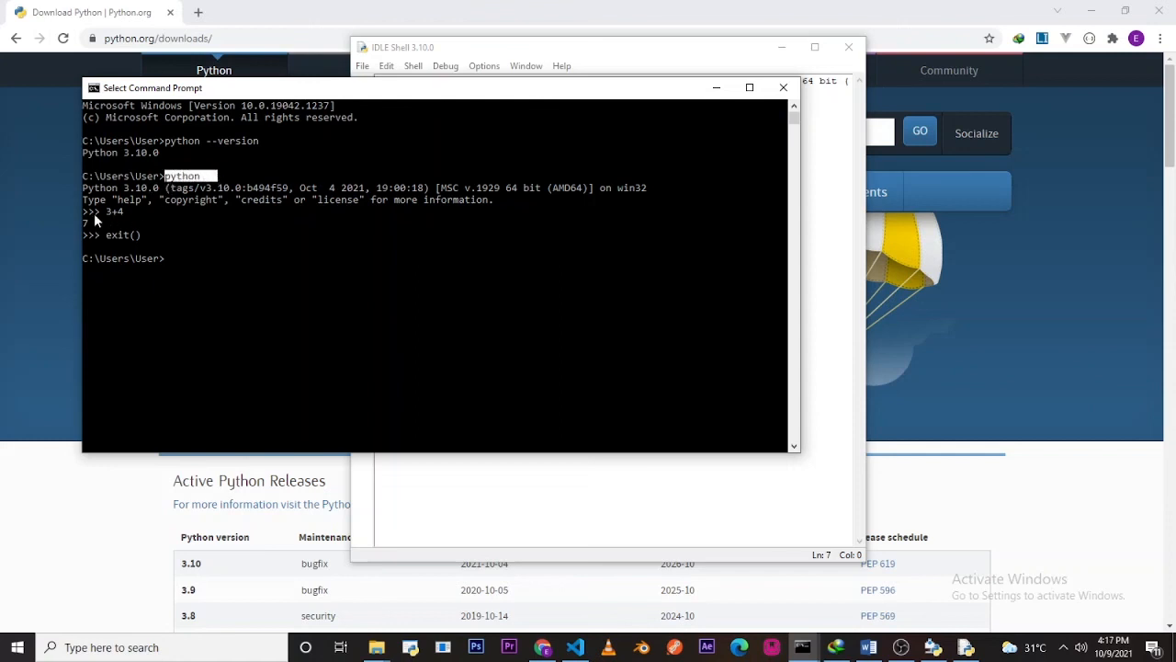
drag(107, 213, 152, 237)
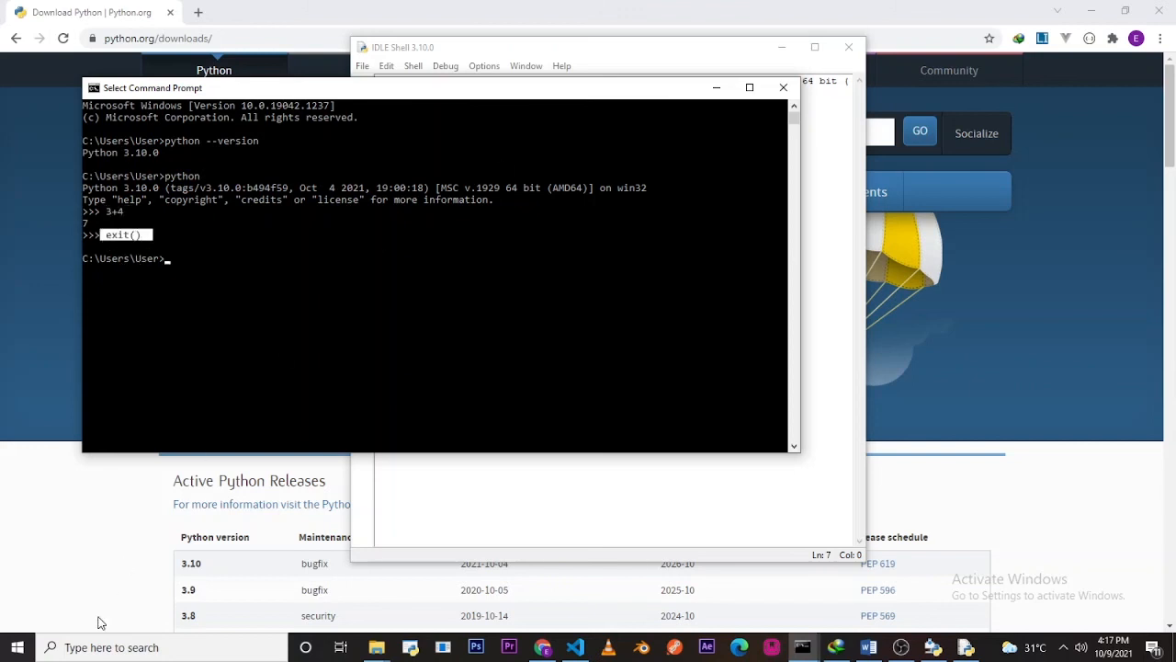
Open a new IDLE (Python 3.10 64-bit) shell and close the earlier shell window
click(13, 650)
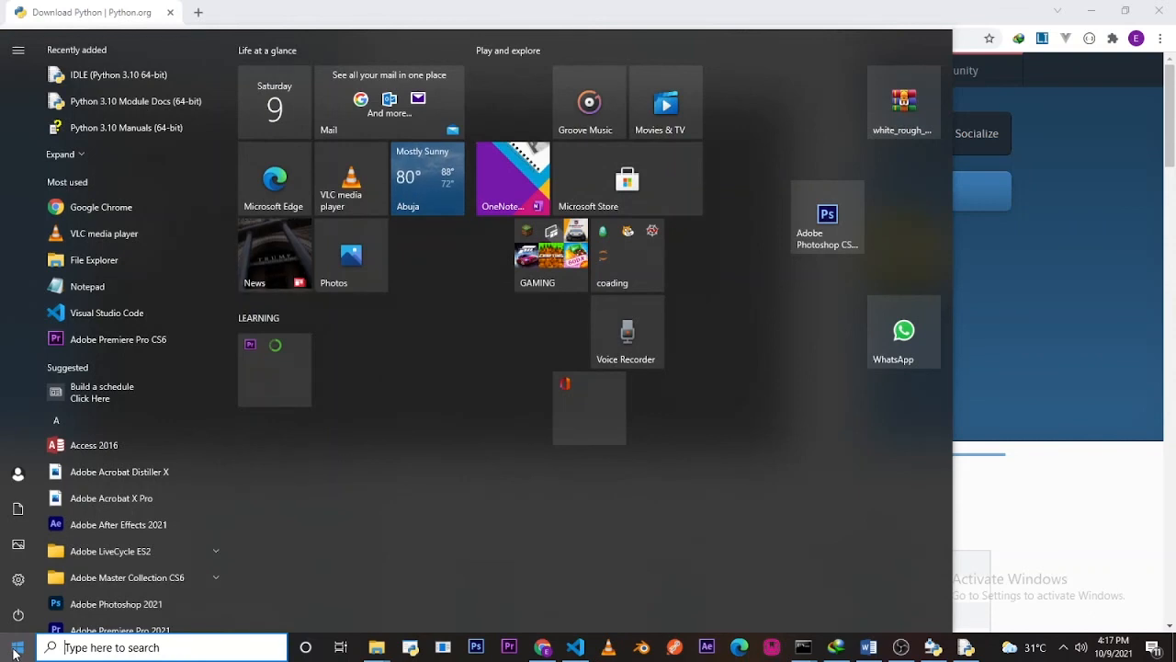
click(93, 79)
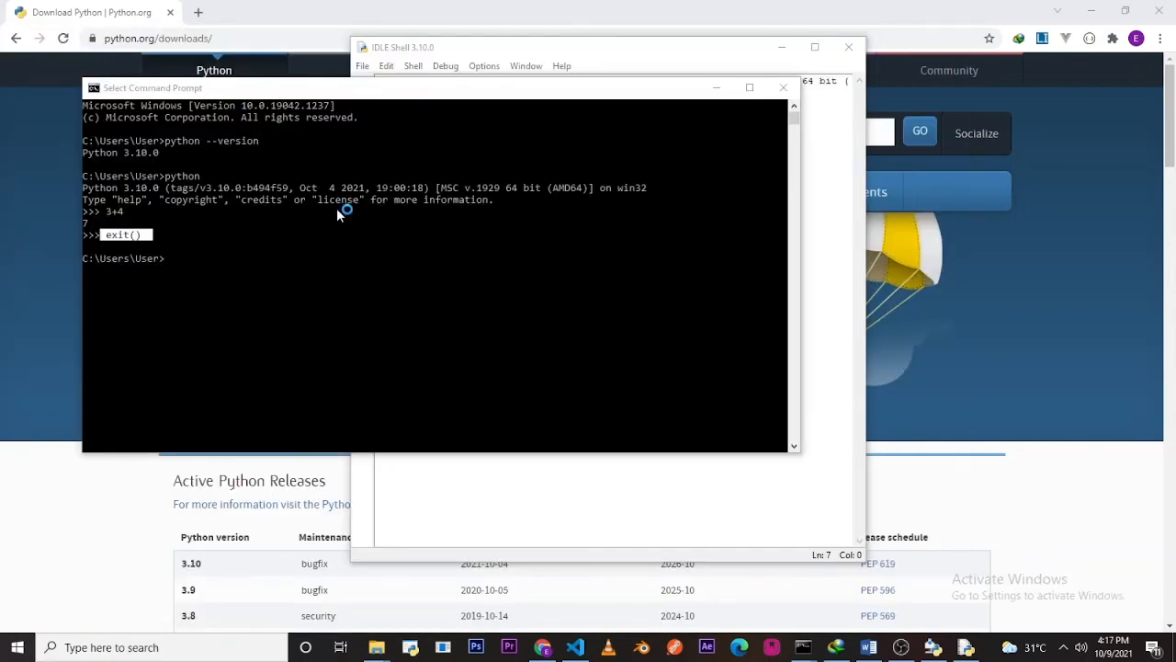
click(627, 50)
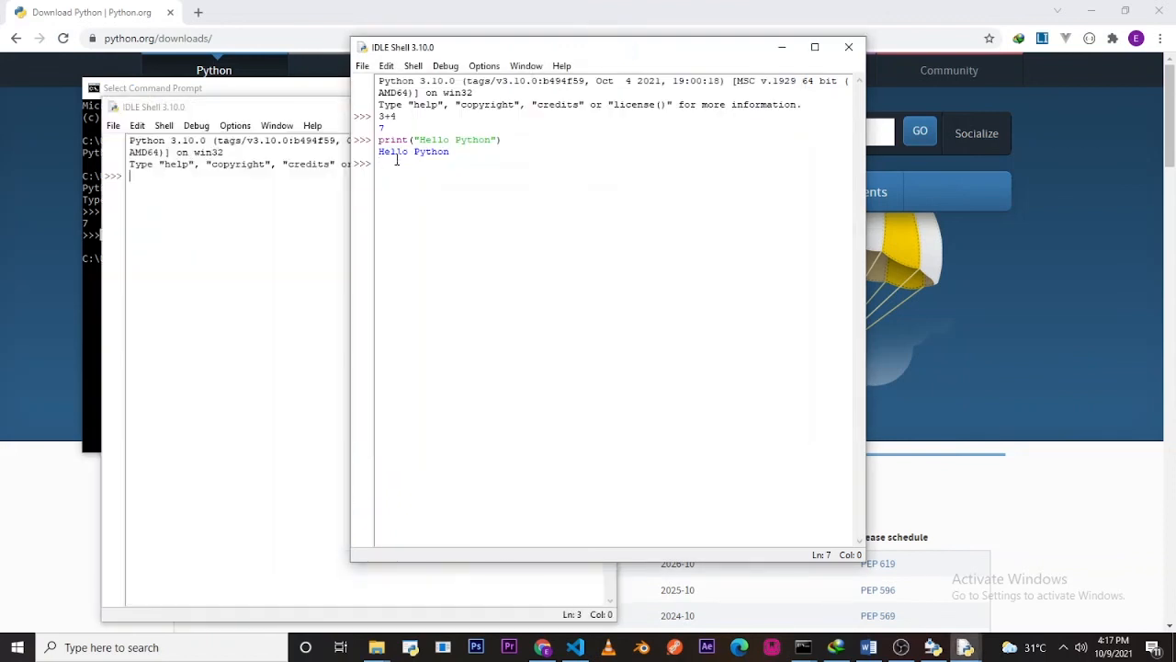
click(848, 47)
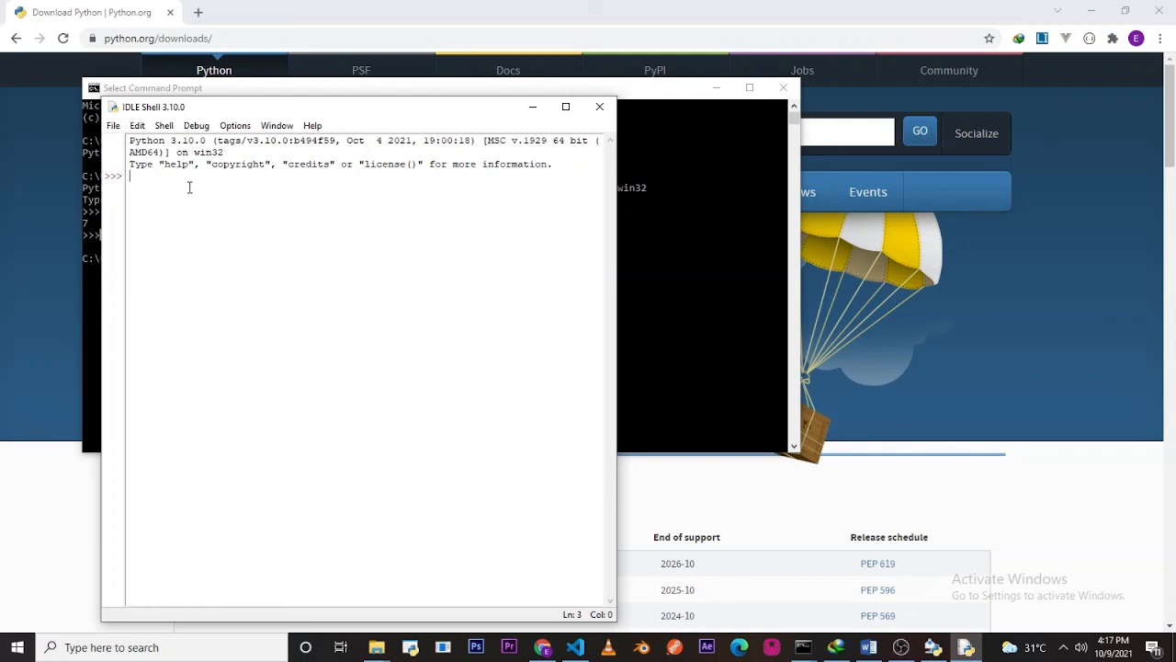
Run print("Hello Python") in the new IDLE shell
text(print(")
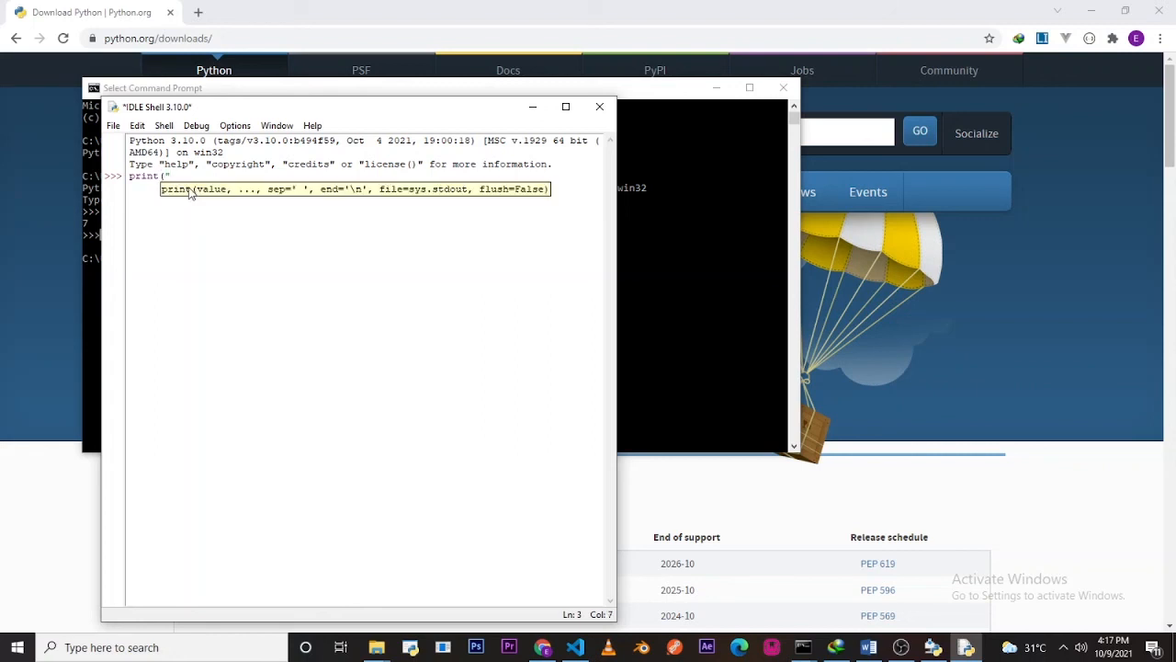
text(Hello Fython"))
key(Return)
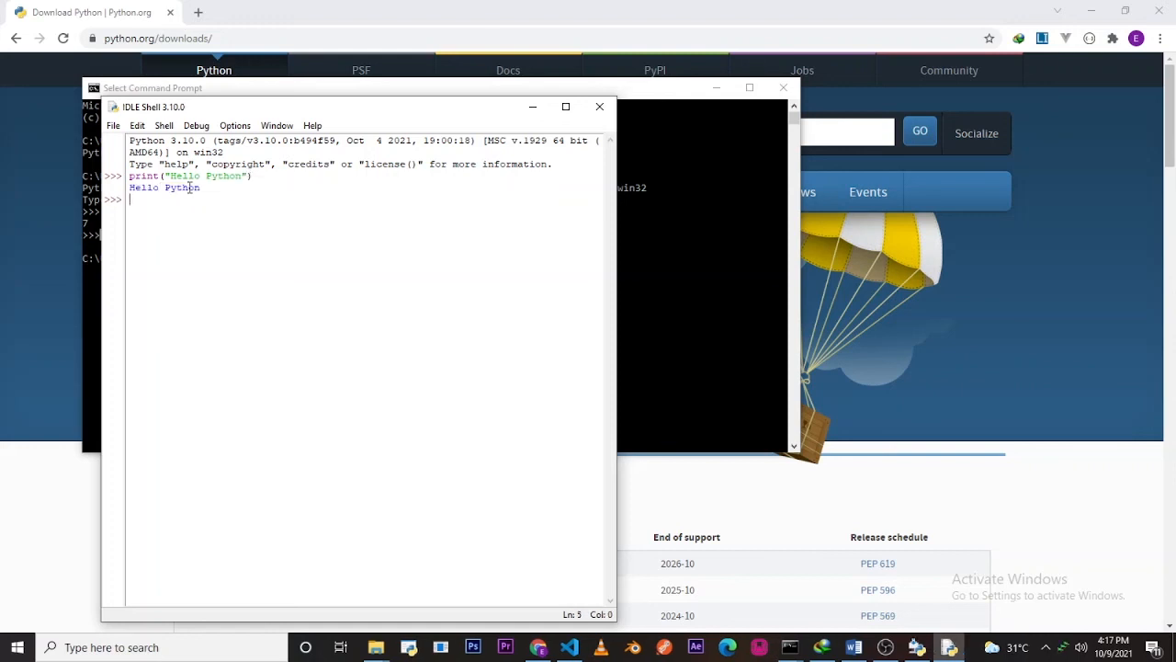